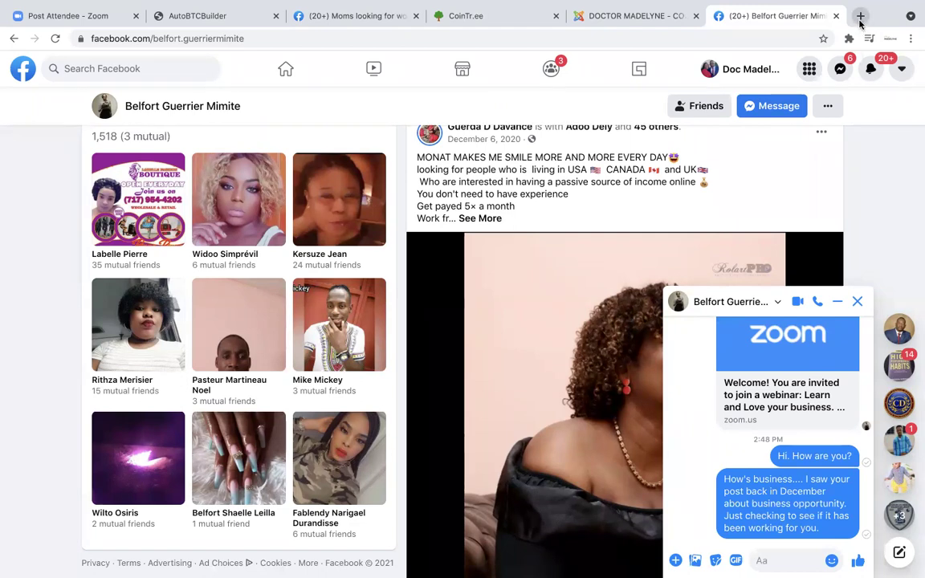
# Step: Search the web for "google excel" in a new browser tab
pyautogui.click(860, 18)
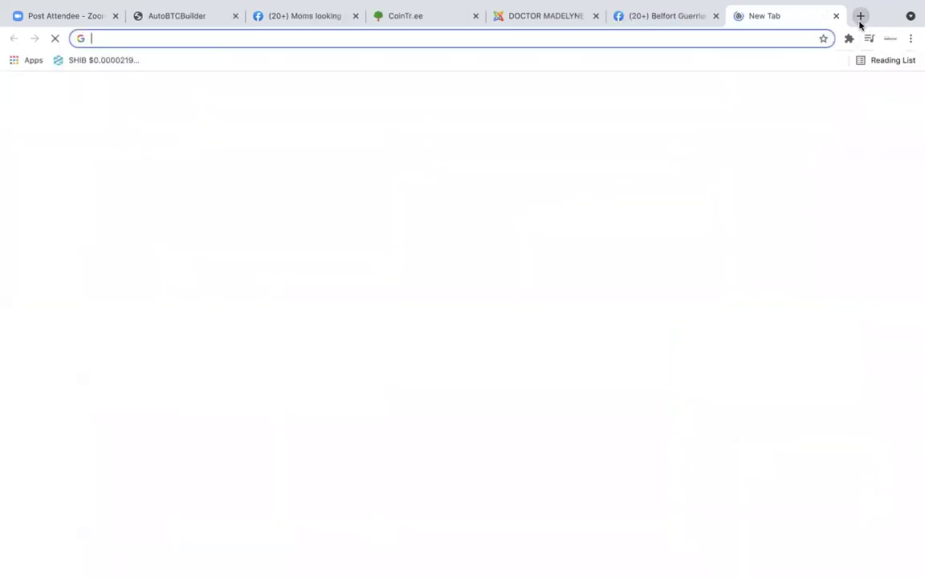
pyautogui.write('goo')
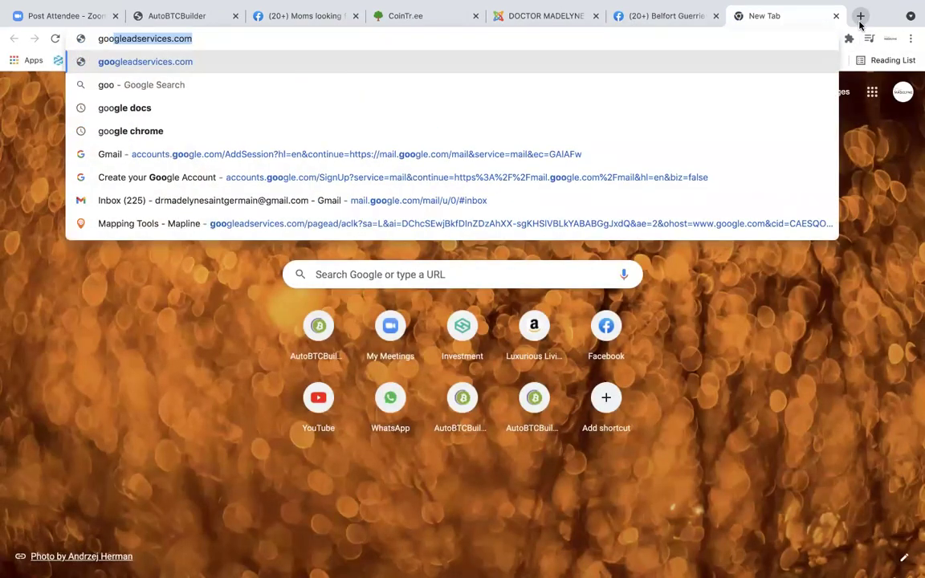
pyautogui.write('gle ')
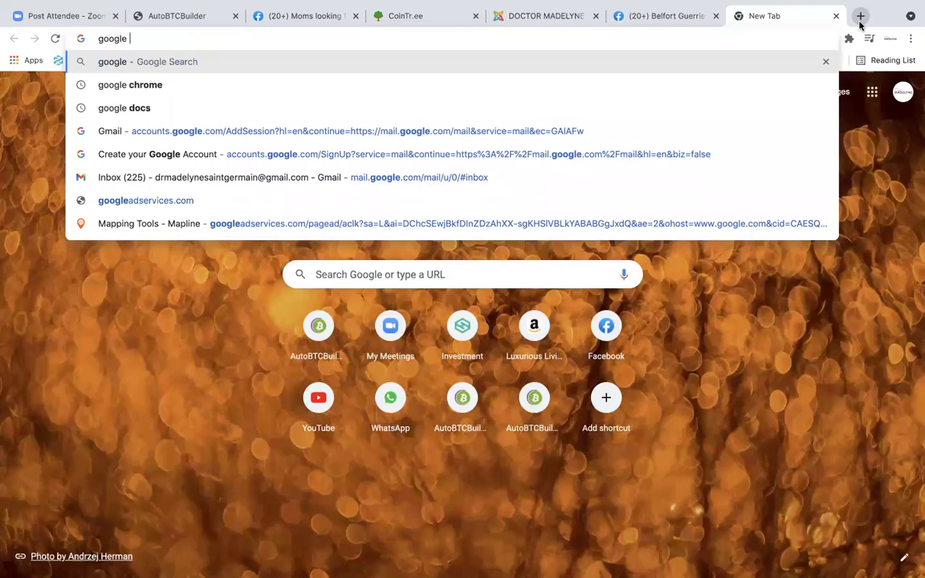
pyautogui.write('e')
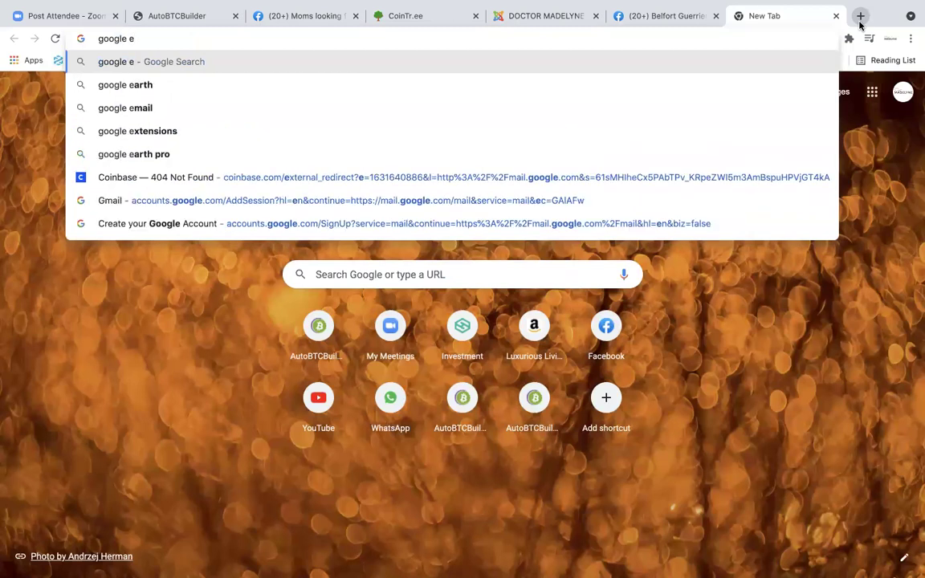
pyautogui.write('xcel')
pyautogui.press('Return')
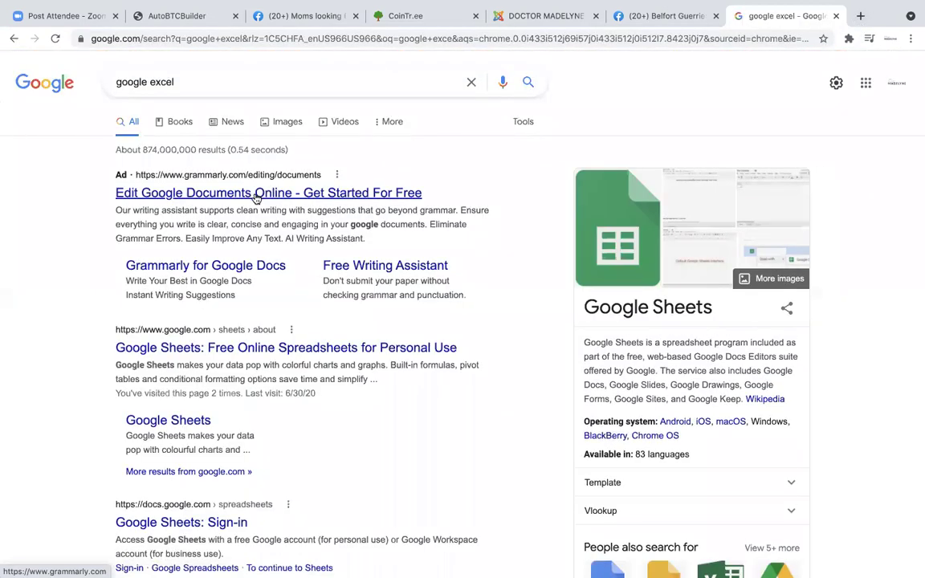
# Step: Open the Google Sheets page from the search results and go to the personal spreadsheet list
pyautogui.click(255, 194)
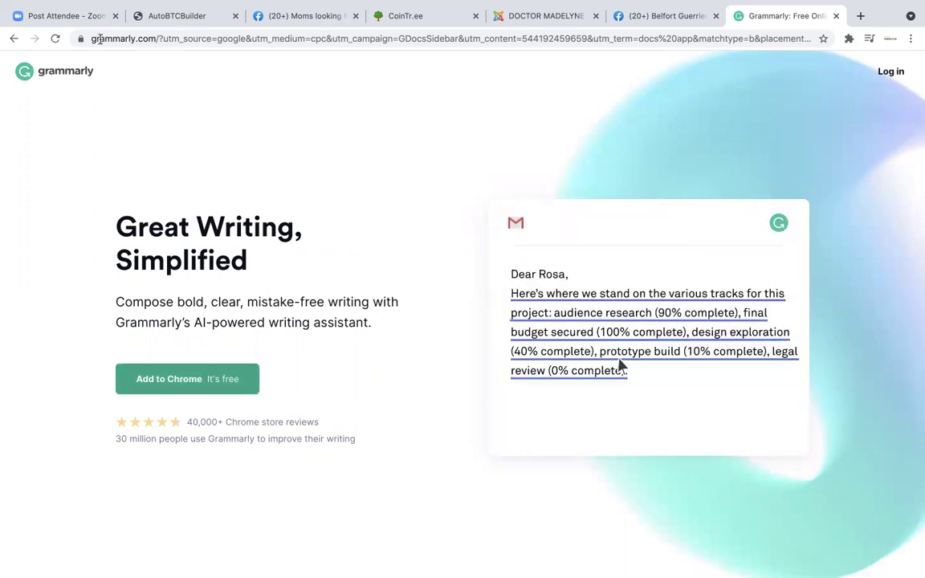
pyautogui.click(12, 40)
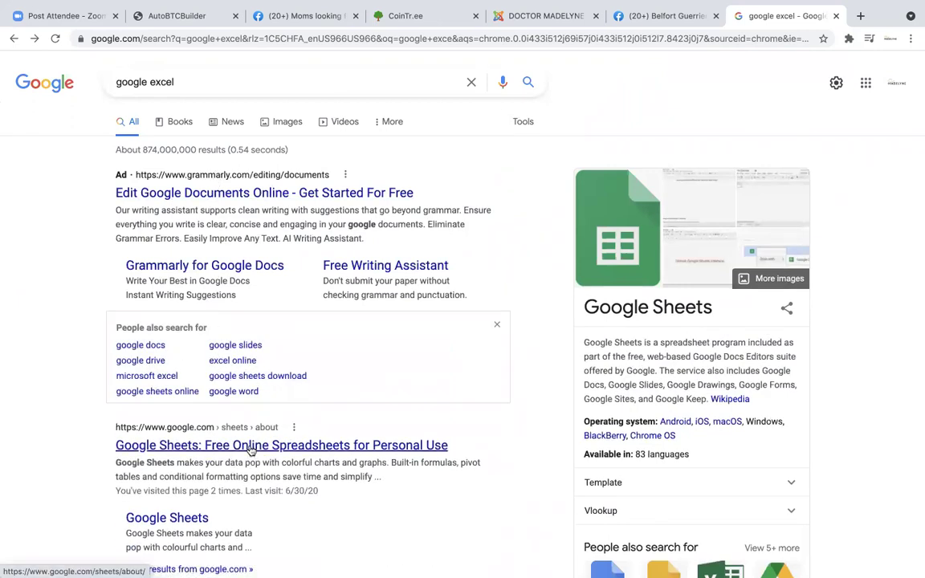
pyautogui.click(249, 447)
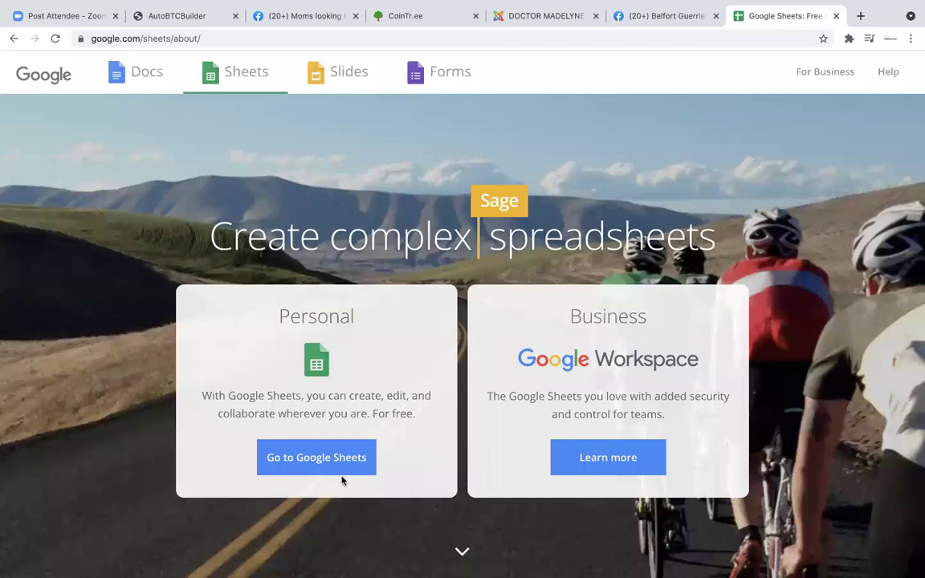
pyautogui.click(330, 458)
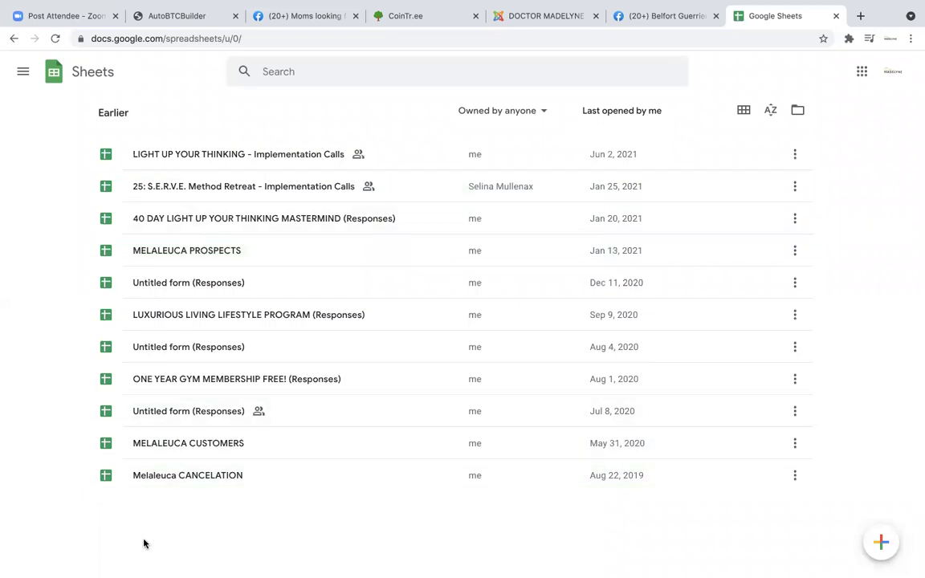
# Step: View the MELALEUCA CUSTOMERS spreadsheet as a sample tracking list, and return to the spreadsheet list
pyautogui.click(178, 449)
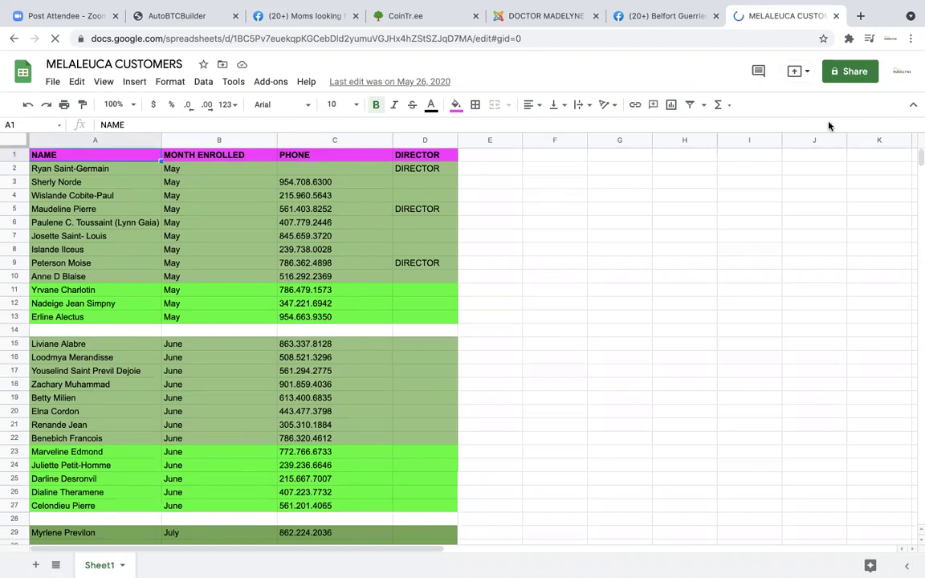
pyautogui.click(23, 71)
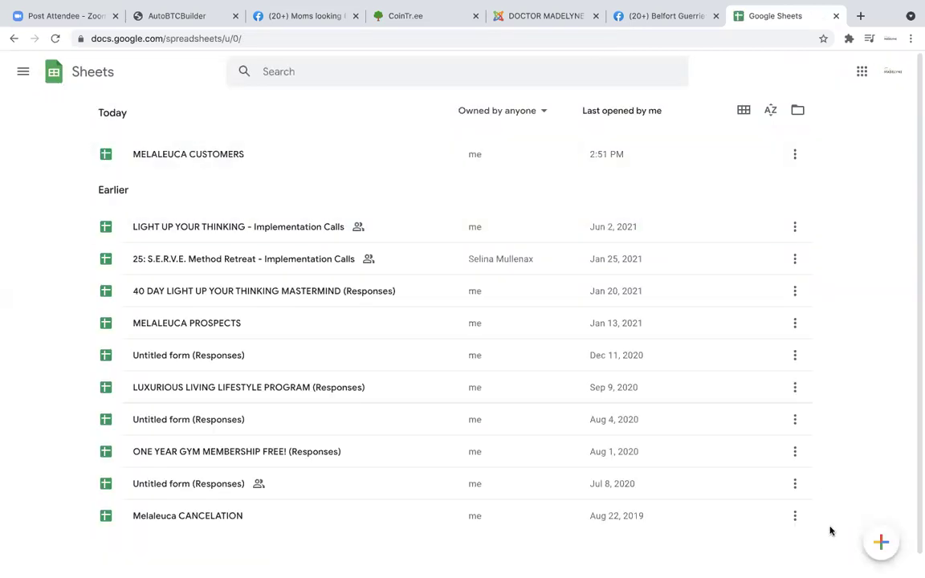
# Step: Create a new blank spreadsheet and enter the heading AUTOBTC PROSPECTS in cell A1
pyautogui.click(877, 541)
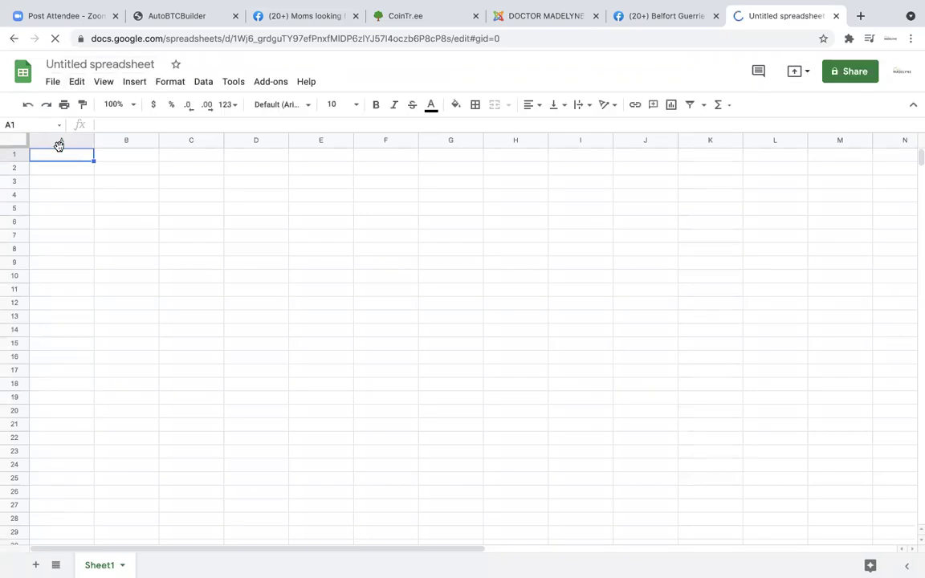
pyautogui.write('AUTO')
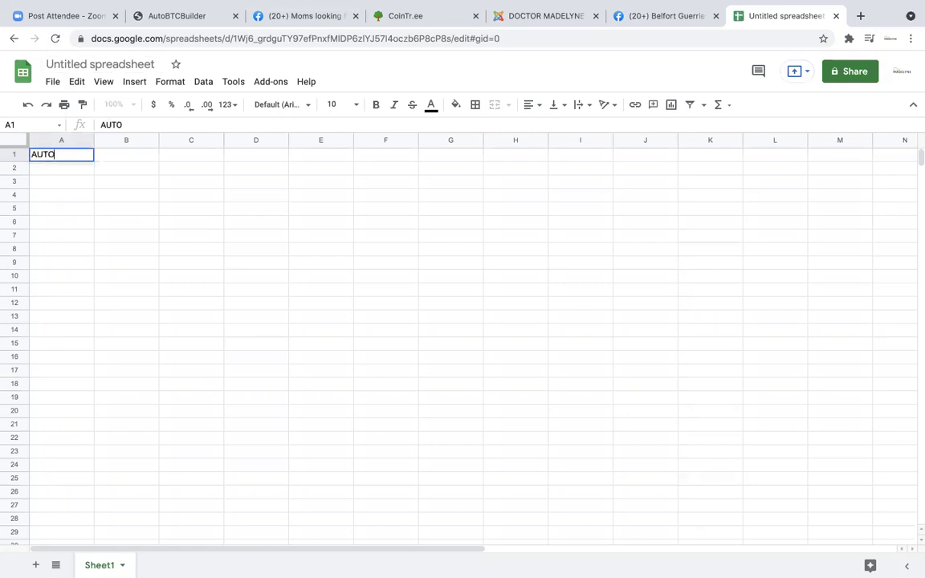
pyautogui.write('BTC PROSPECTS')
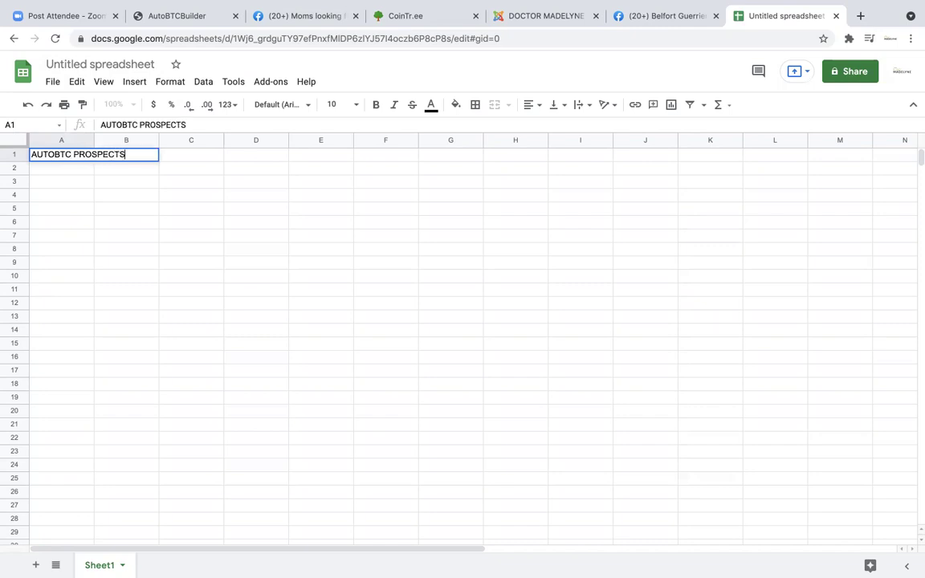
pyautogui.click(78, 172)
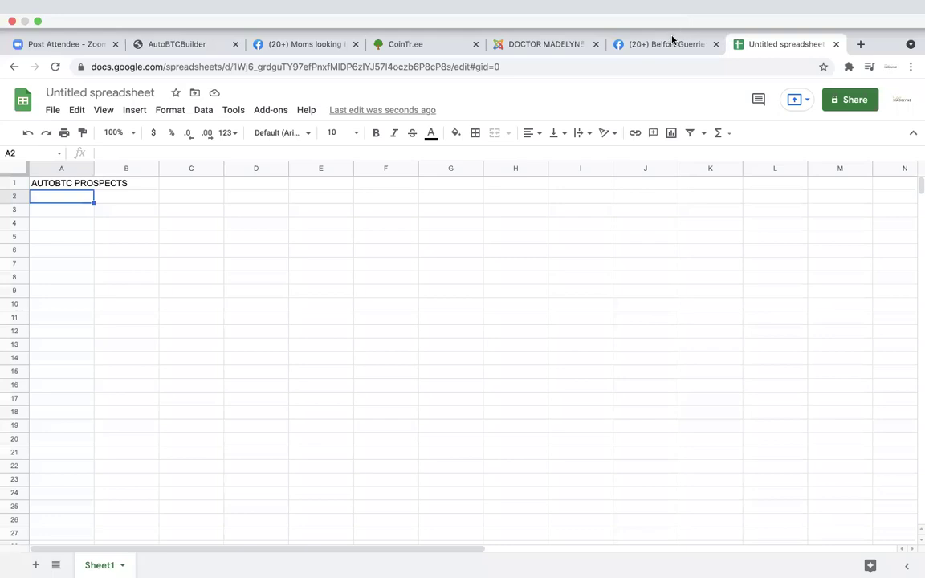
# Step: Check the prospect's name on the open Facebook profile and enter their first name in cell A2
pyautogui.click(673, 44)
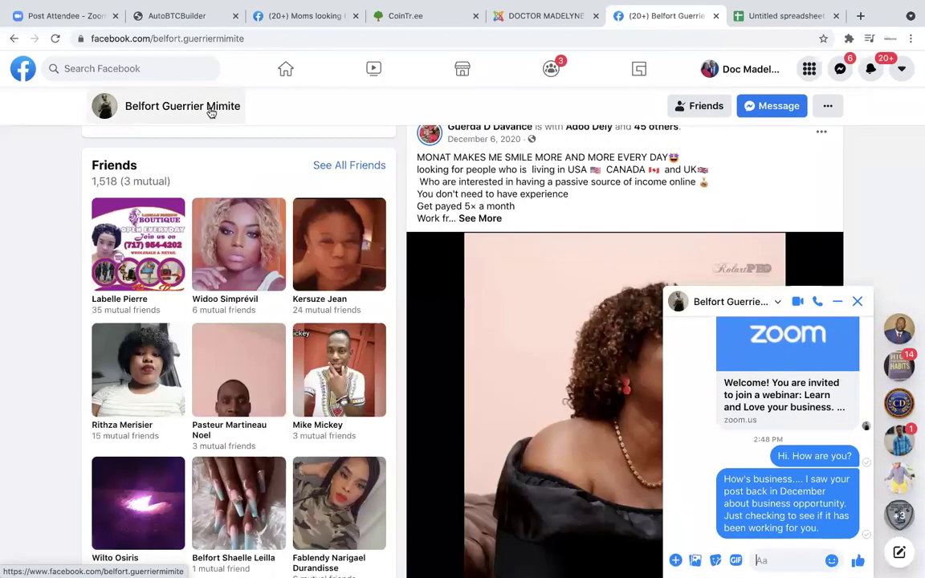
pyautogui.click(783, 16)
pyautogui.write('Belford')
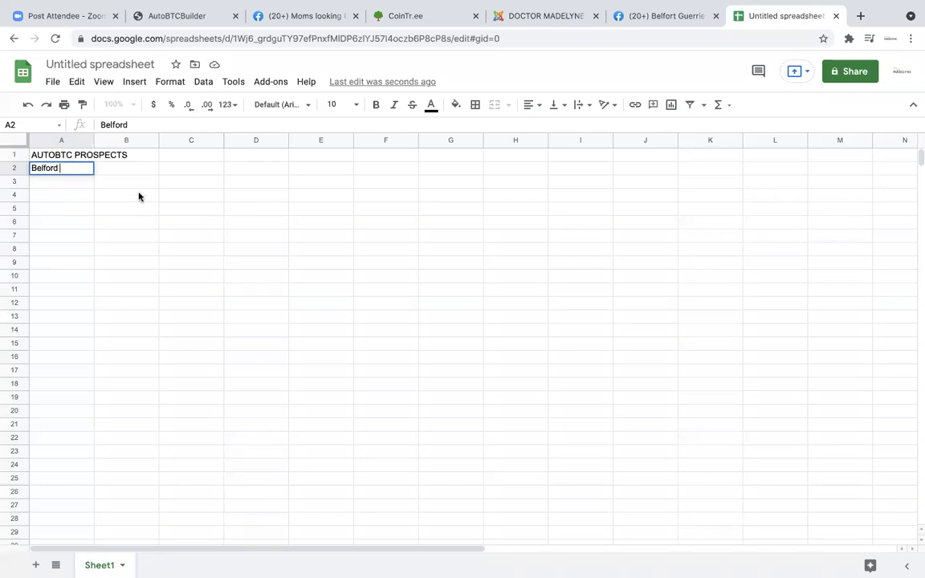
# Step: Enter the contact date 10-8-2021 in cell C1 and the note "1st attempt" in C2
pyautogui.click(189, 155)
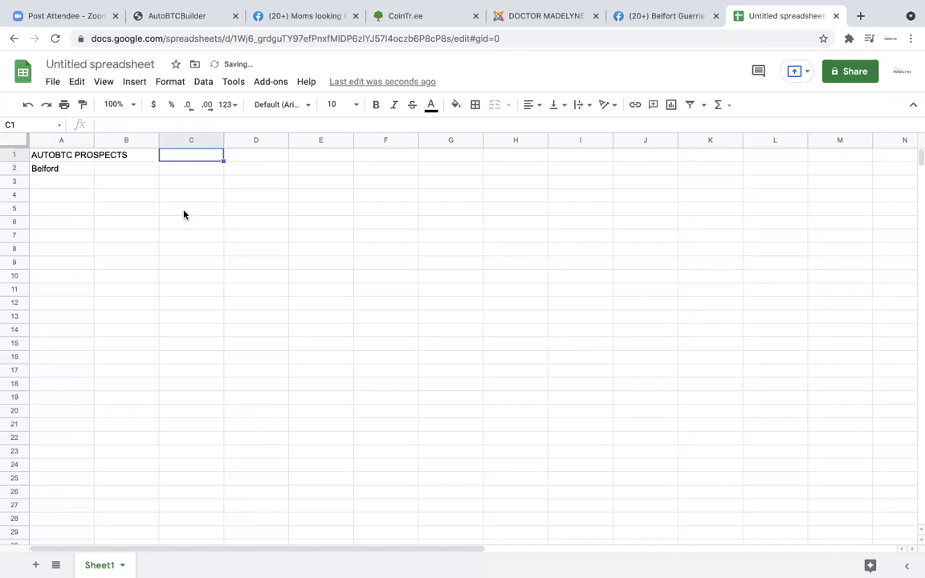
pyautogui.write('10-8-2021')
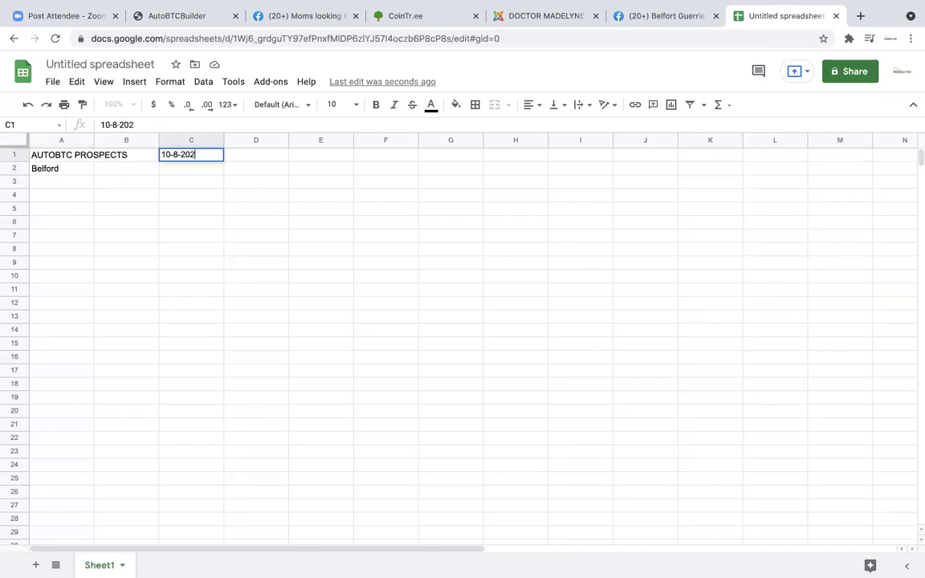
pyautogui.click(191, 171)
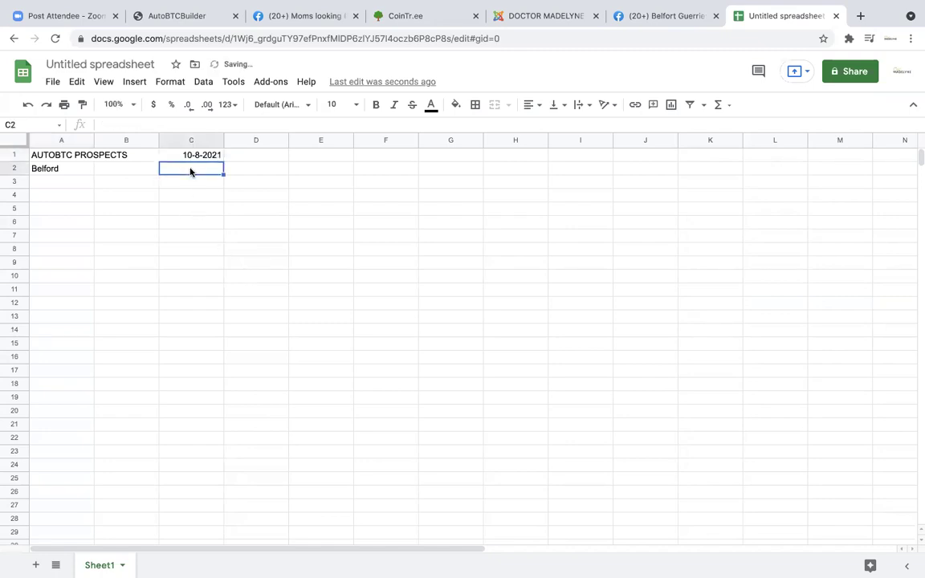
pyautogui.write('1')
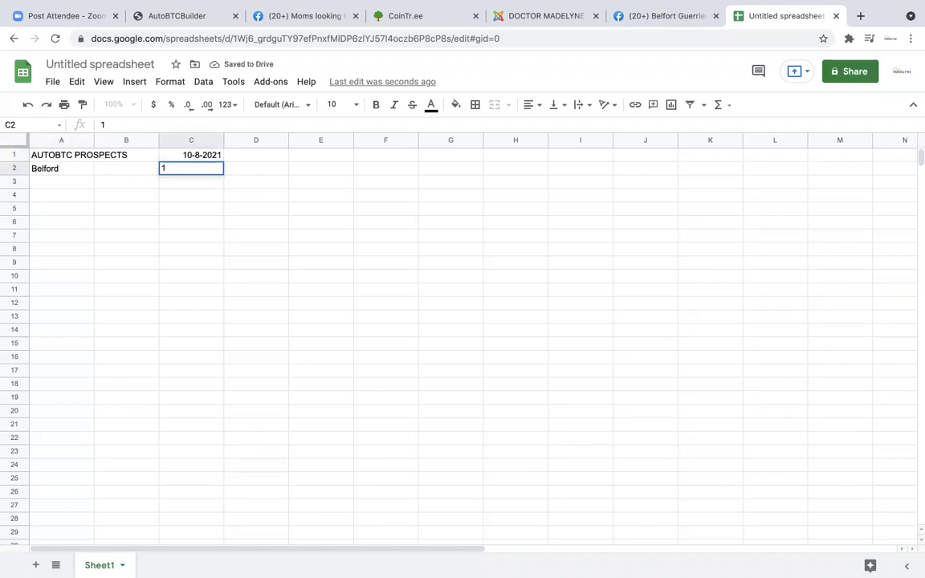
pyautogui.write('st attempt')
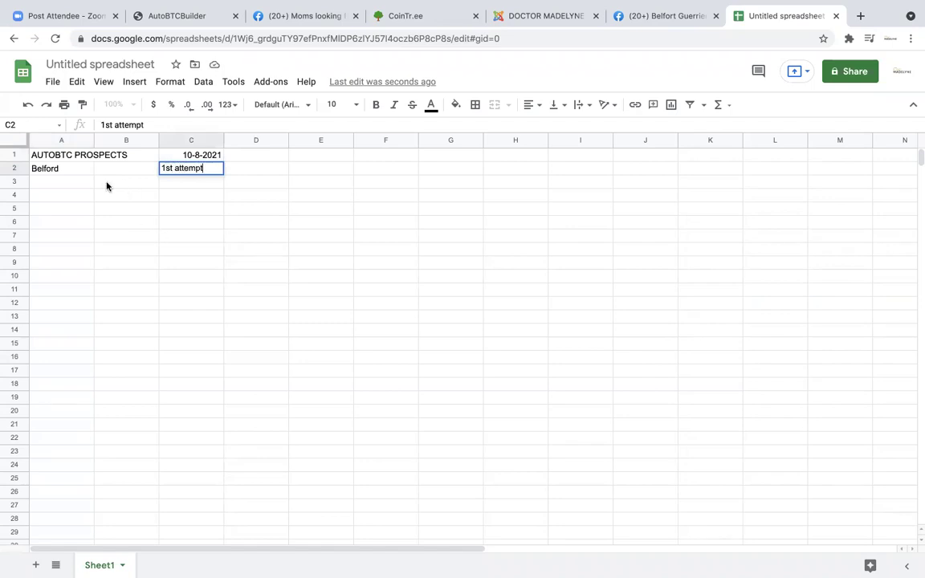
pyautogui.click(73, 183)
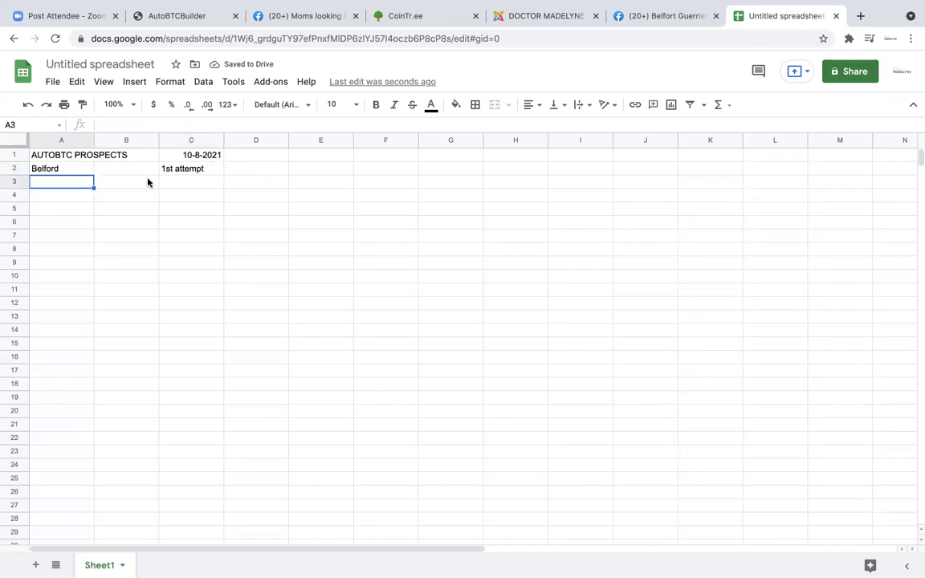
# Step: Add the follow-up date 10-11-2021 in cell D1
pyautogui.click(263, 156)
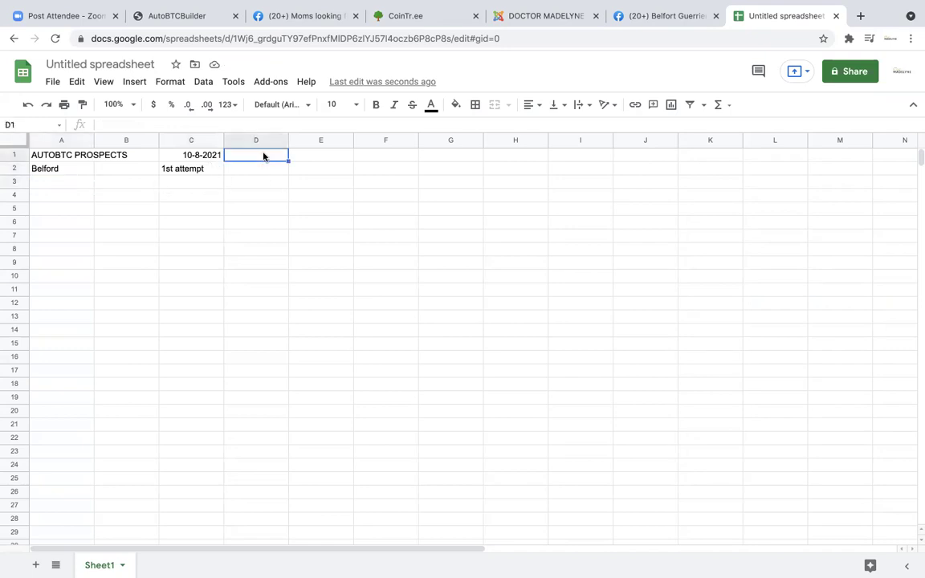
pyautogui.write('10')
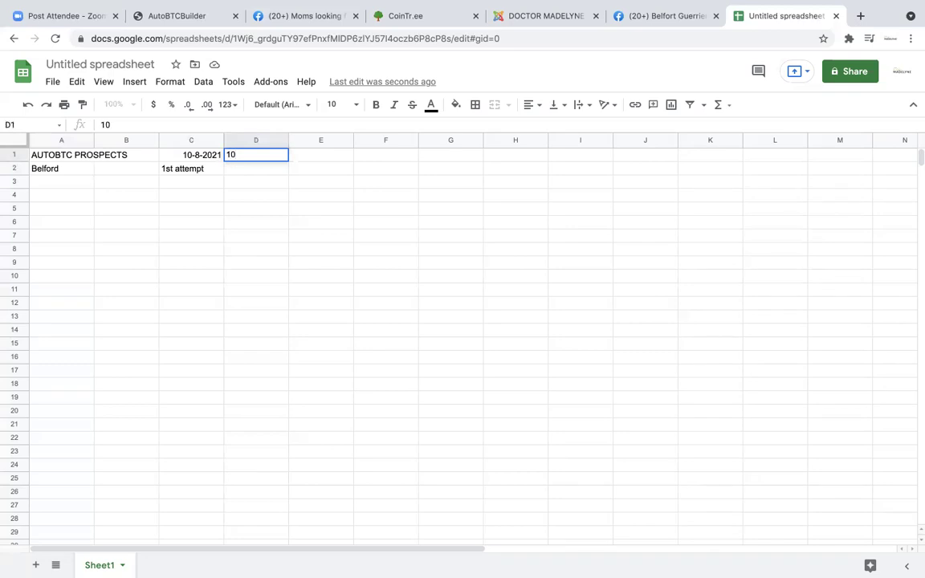
pyautogui.write('-11-2021')
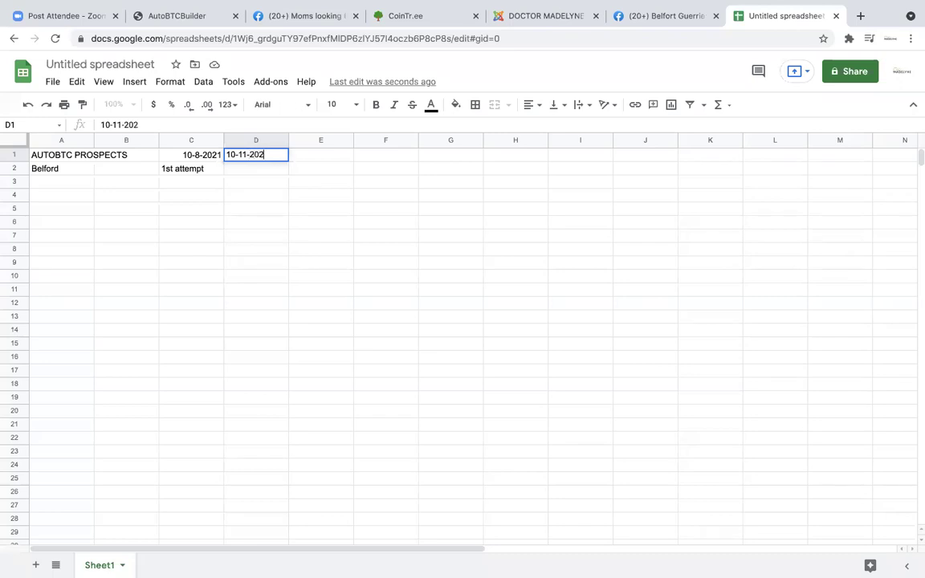
pyautogui.click(282, 200)
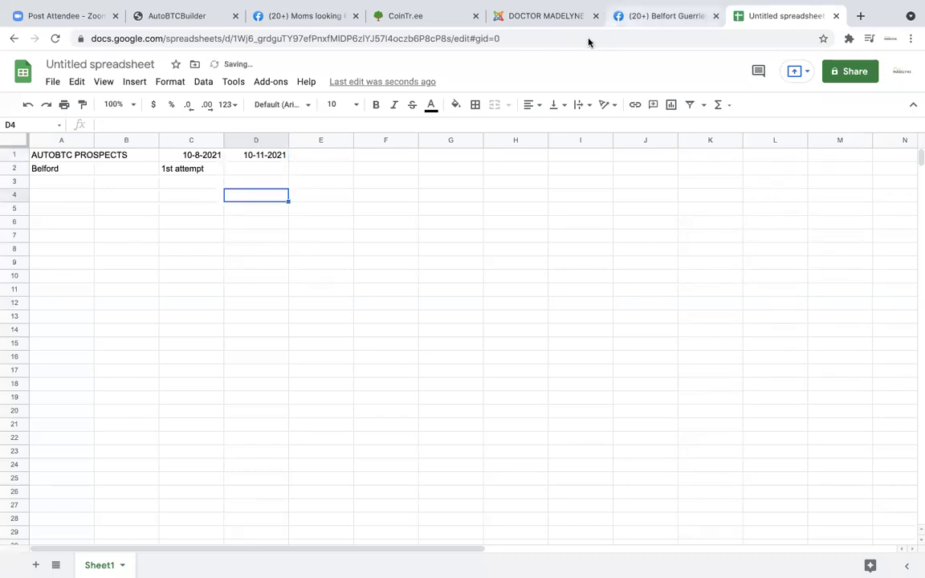
# Step: Delete the prospect's name from cell A2
pyautogui.click(50, 181)
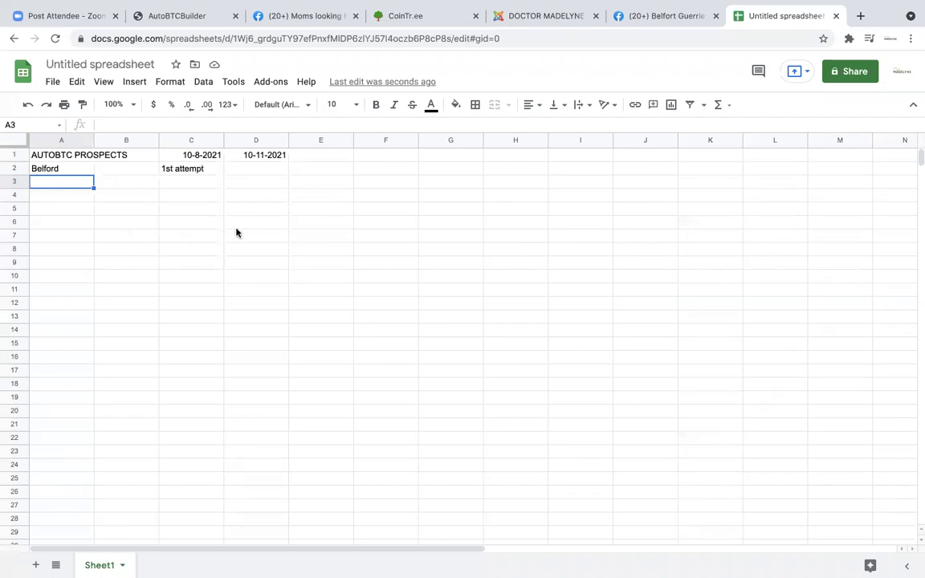
pyautogui.click(69, 171)
pyautogui.press('Delete')
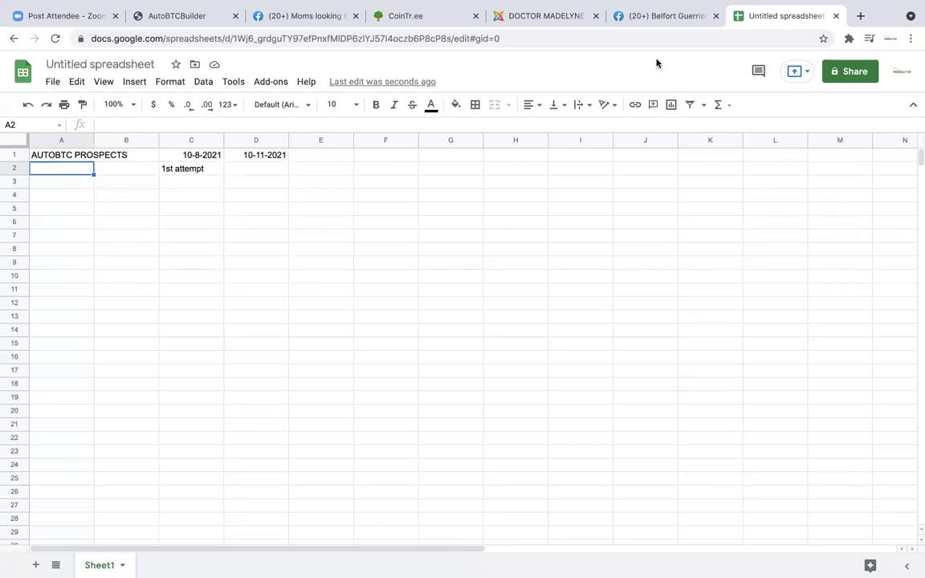
# Step: Switch to Facebook, close the open chat, and open The Sewing Room group from the recent searches
pyautogui.click(654, 16)
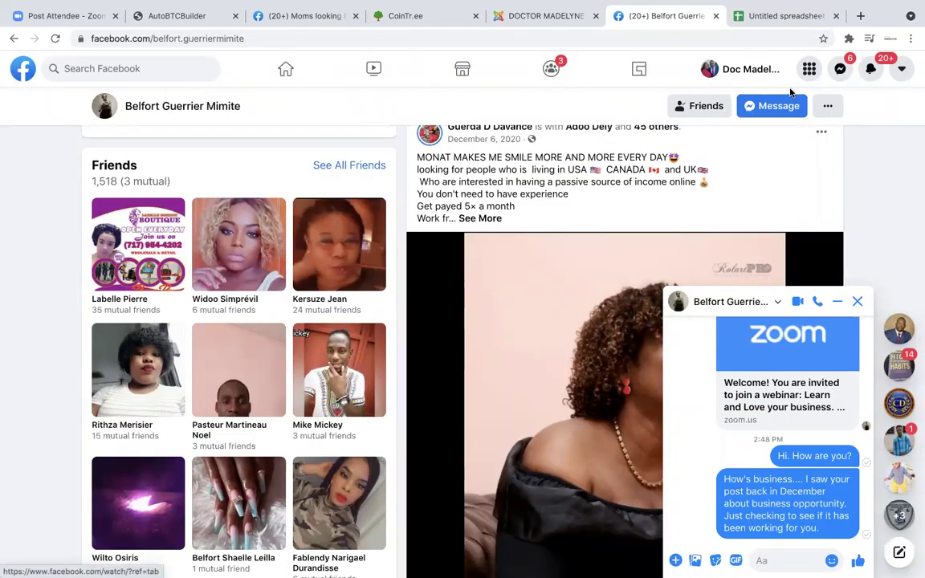
pyautogui.click(857, 301)
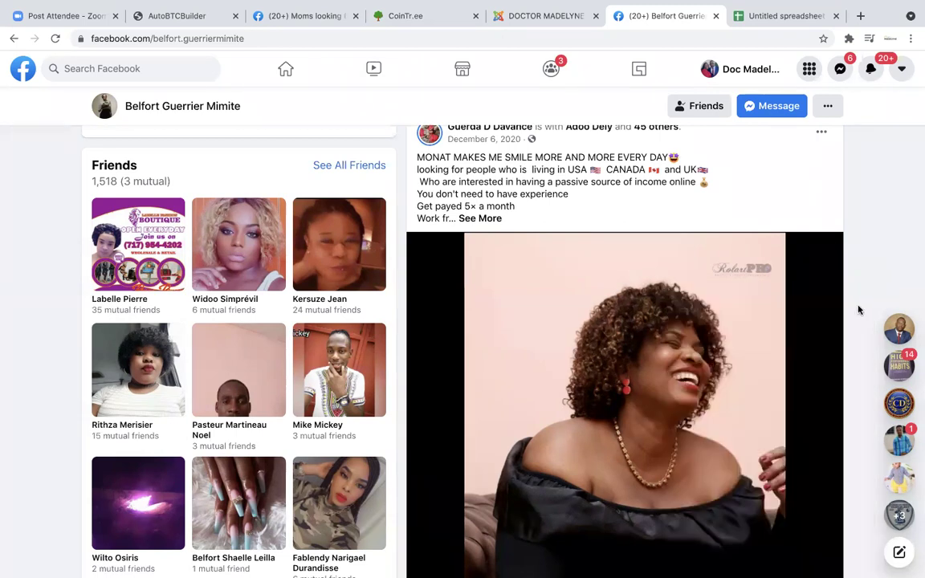
pyautogui.click(146, 62)
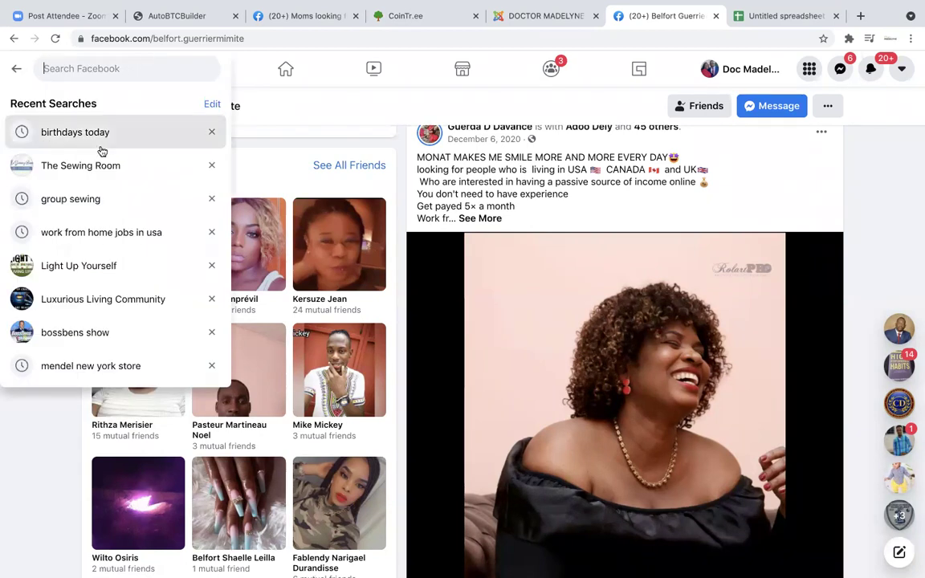
pyautogui.click(94, 166)
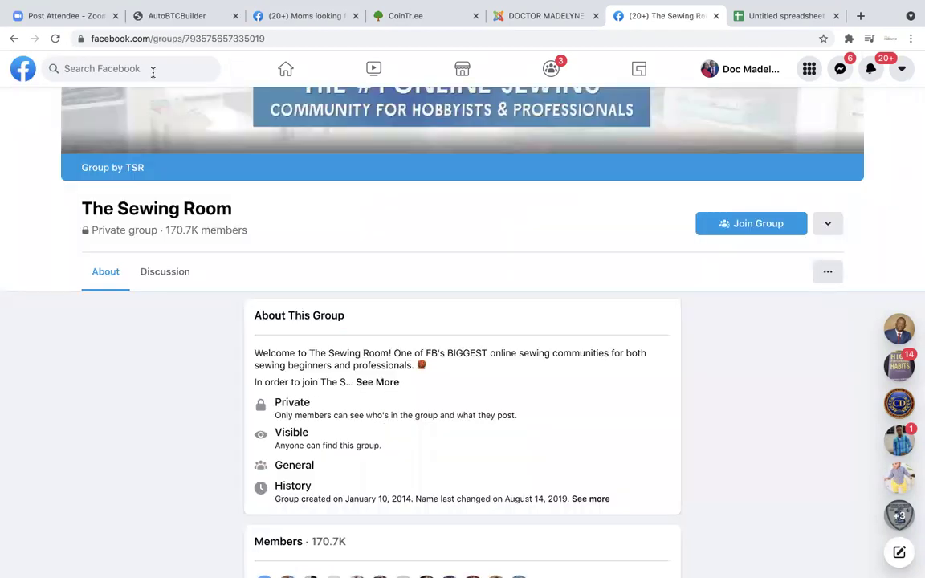
# Step: Search Facebook for "group dog"
pyautogui.click(153, 71)
pyautogui.write('group ')
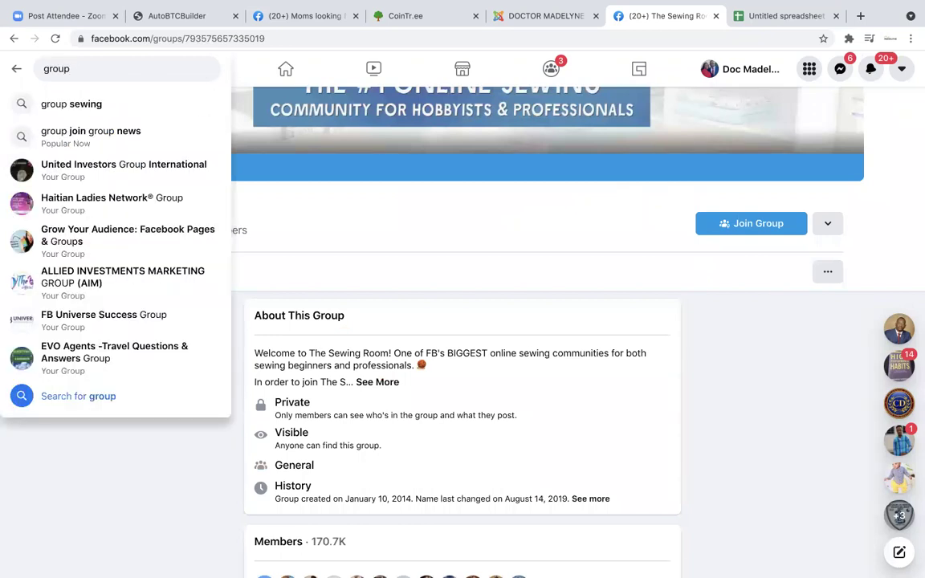
pyautogui.write('dog')
pyautogui.press('Return')
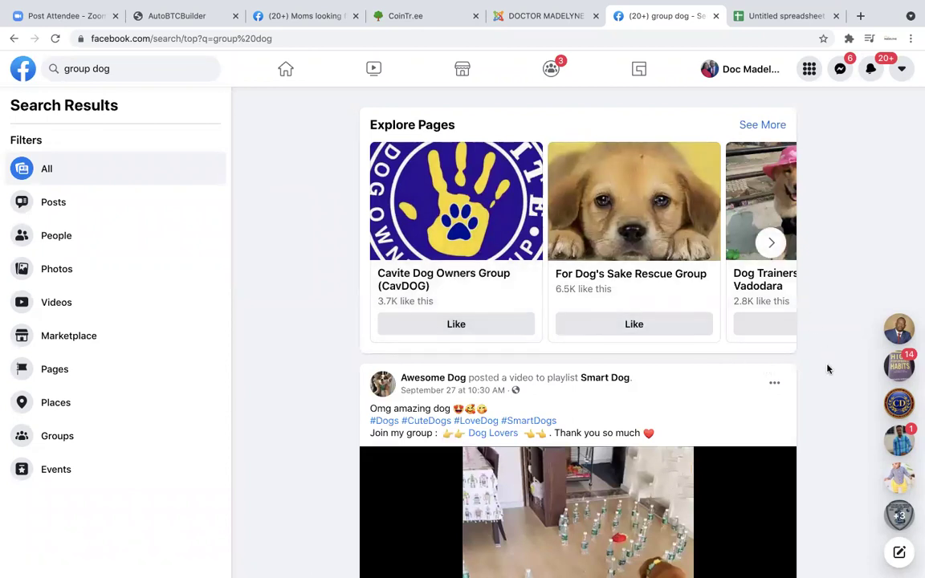
# Step: Search Facebook for "group diet"
pyautogui.click(128, 69)
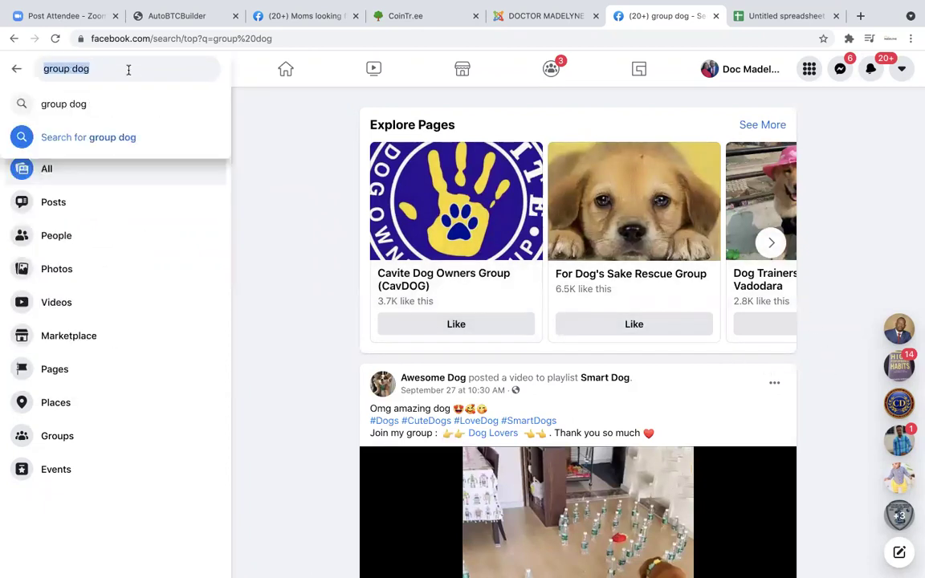
pyautogui.click(128, 69)
pyautogui.press('BackSpace')
pyautogui.press('BackSpace')
pyautogui.press('BackSpace')
pyautogui.press('BackSpace')
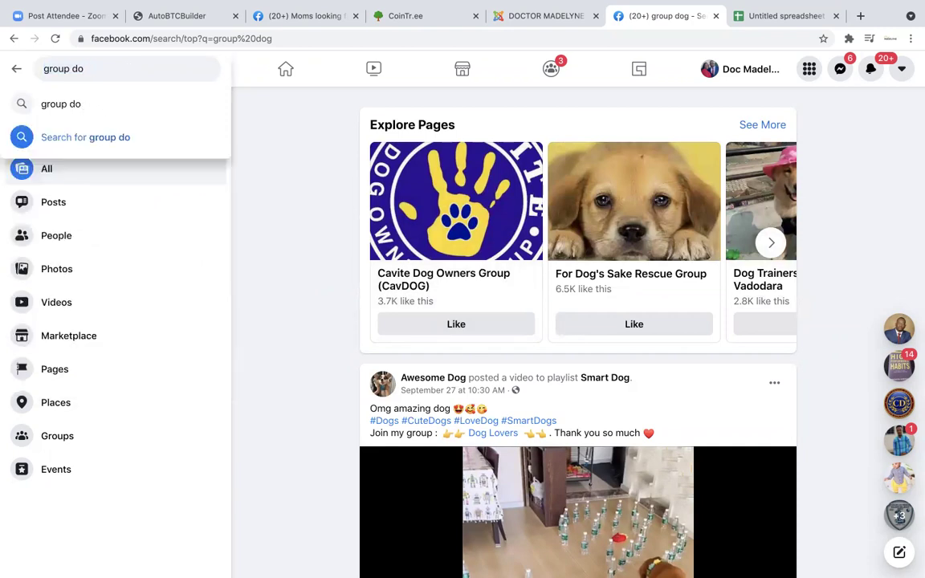
pyautogui.write('diet')
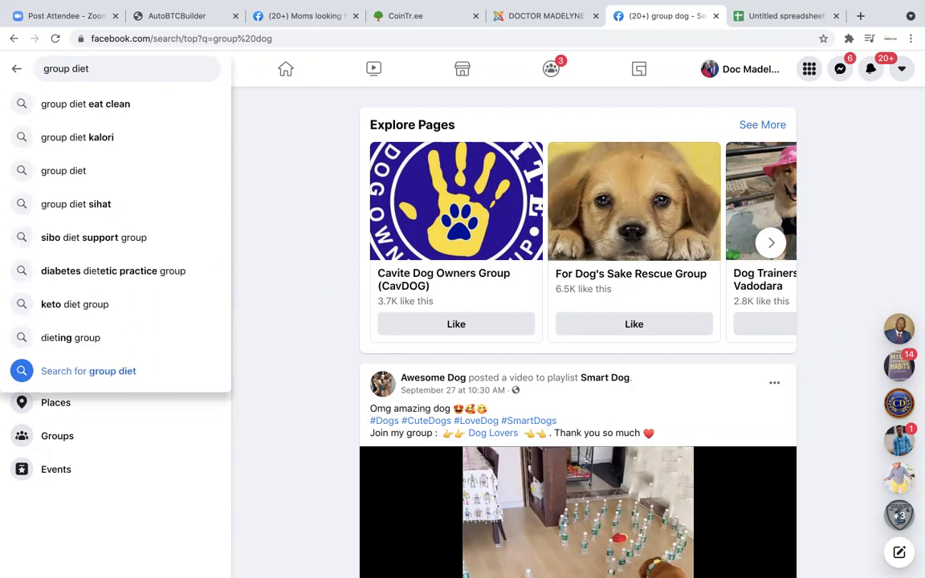
pyautogui.press('Return')
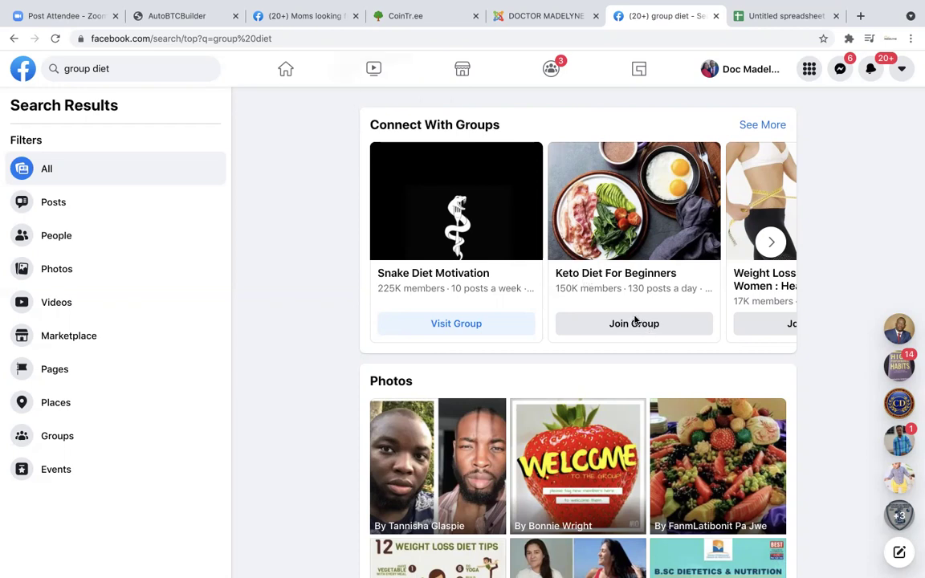
# Step: Open the Keto Diet For Beginners group and examine its announcement, recent posts and comments for possible prospects
pyautogui.click(650, 283)
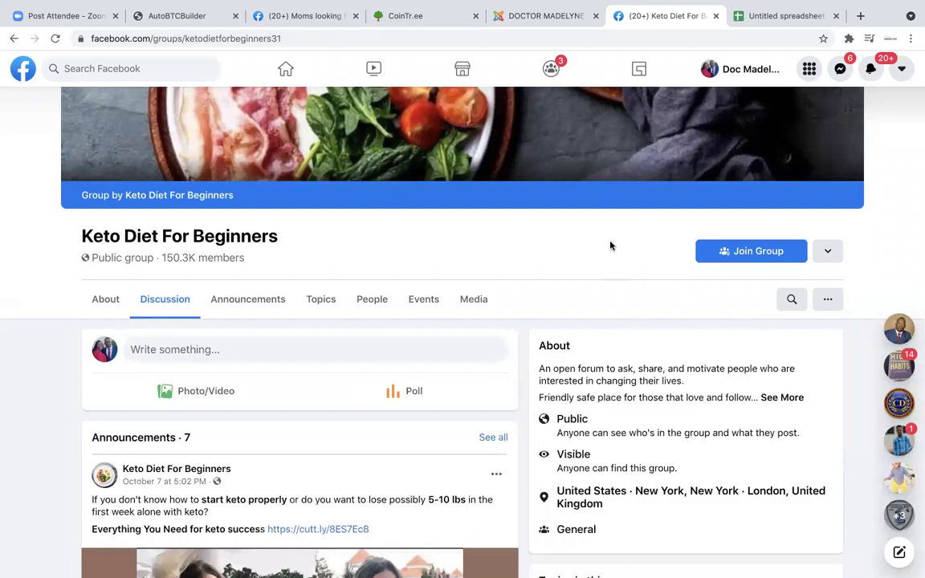
pyautogui.scroll(-5, 610, 246)
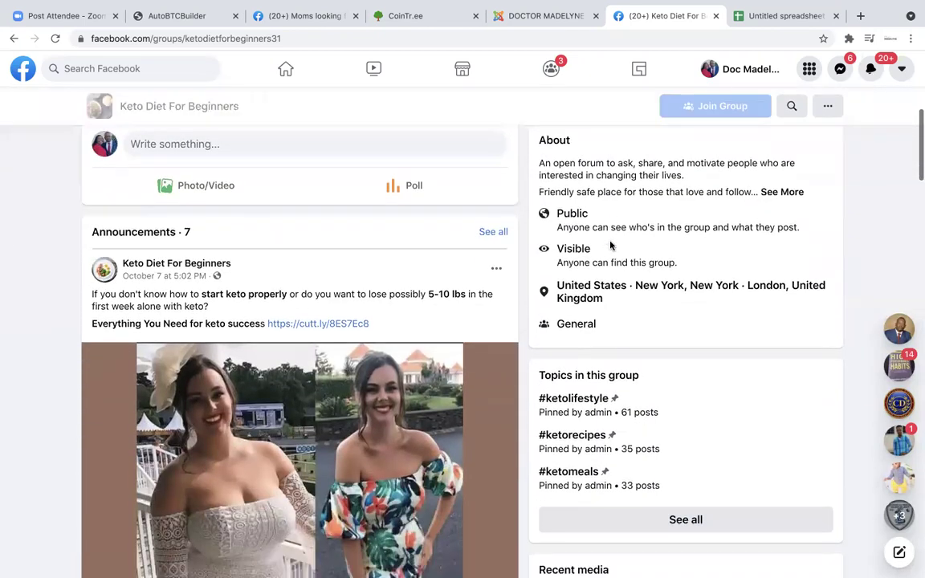
pyautogui.scroll(-5, 610, 245)
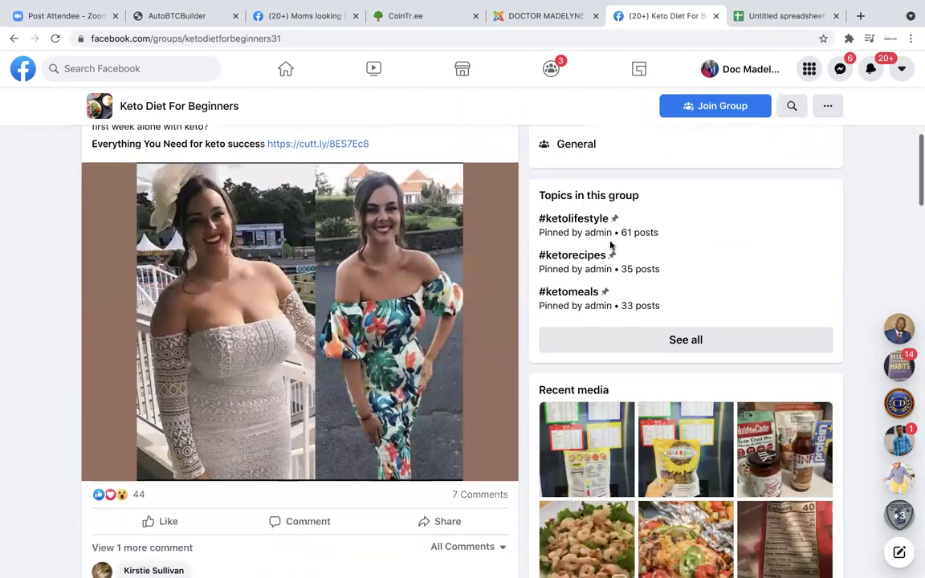
pyautogui.scroll(-2, 610, 245)
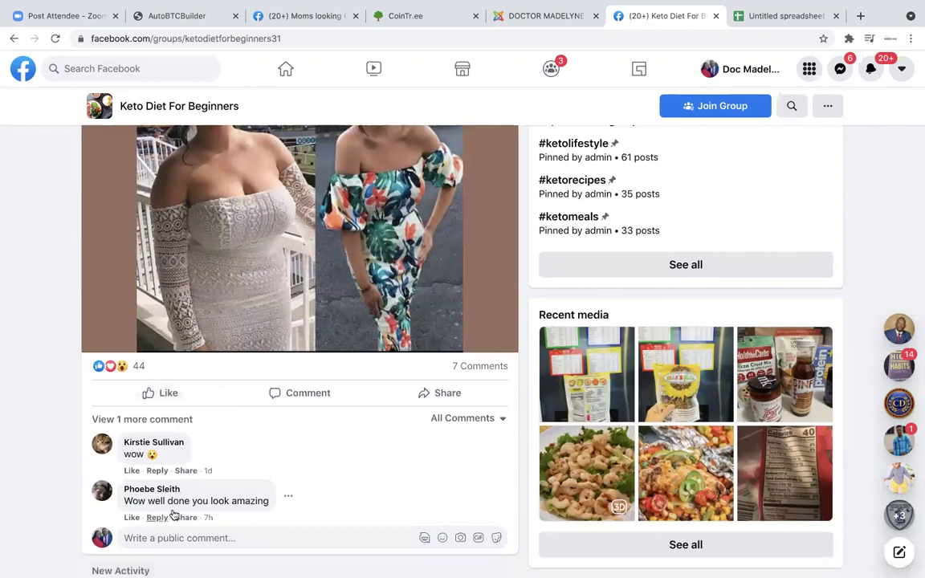
pyautogui.click(140, 533)
pyautogui.scroll(-1, 322, 473)
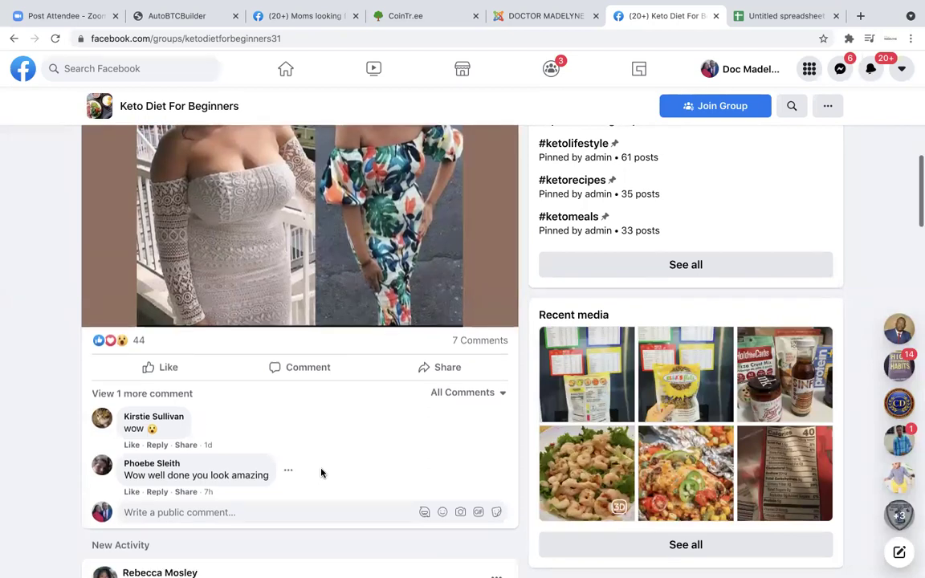
pyautogui.scroll(-5, 321, 472)
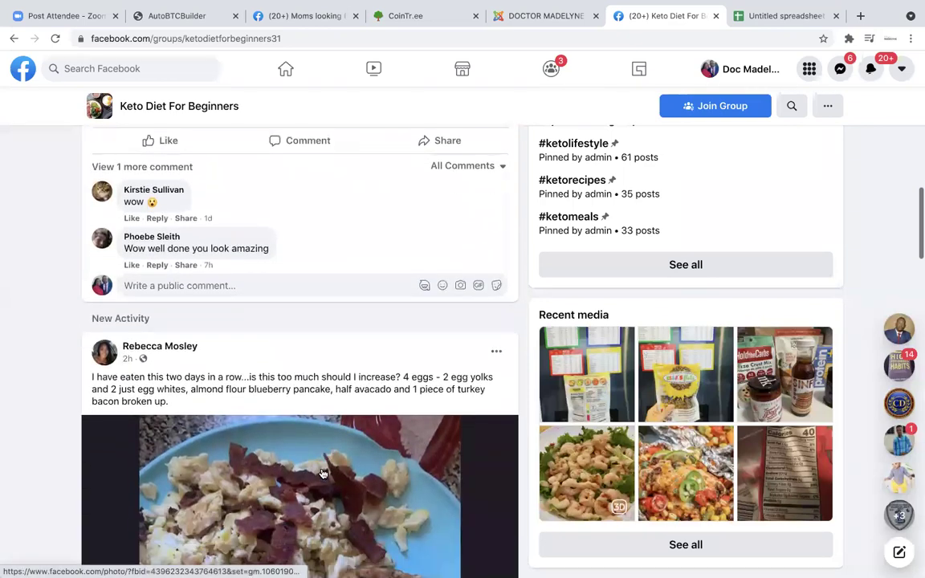
pyautogui.scroll(-5, 321, 473)
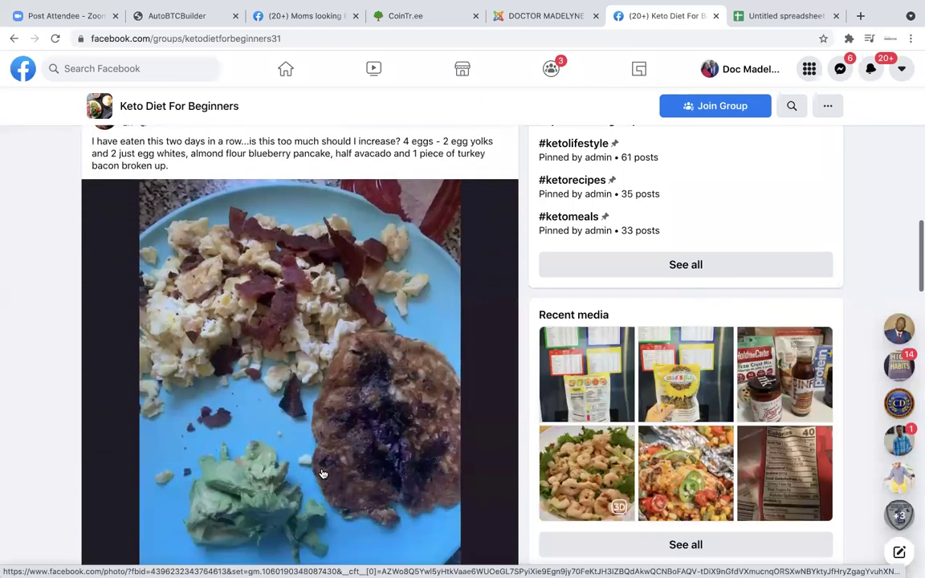
pyautogui.scroll(-5, 321, 473)
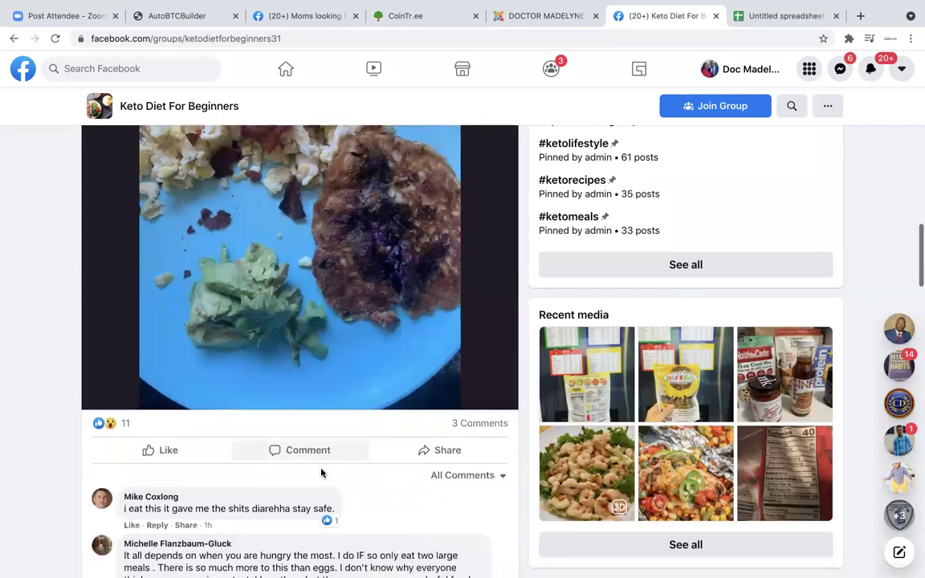
pyautogui.scroll(-5, 321, 473)
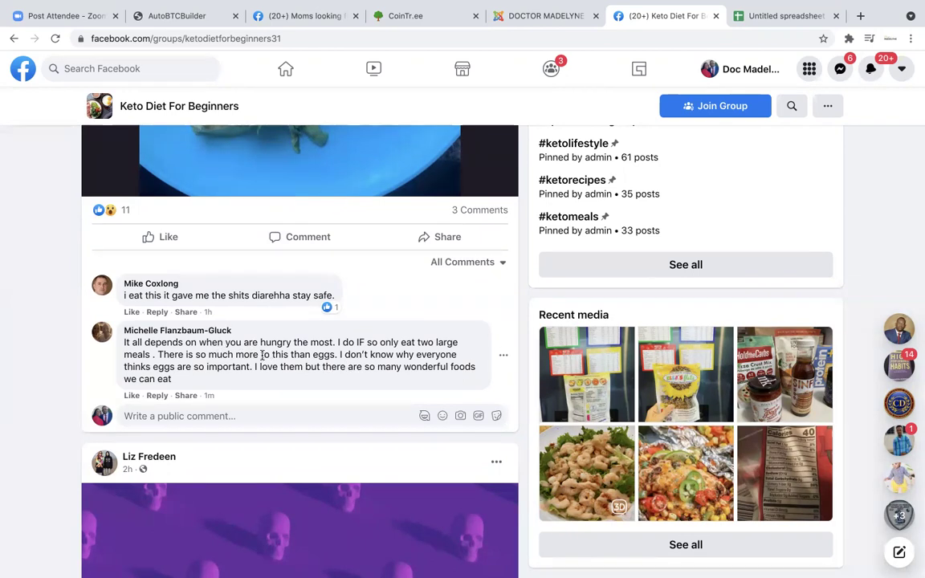
# Step: Open the group profile of the member whose comment discusses eating two large meals, and examine their posts and recent activity
pyautogui.click(190, 330)
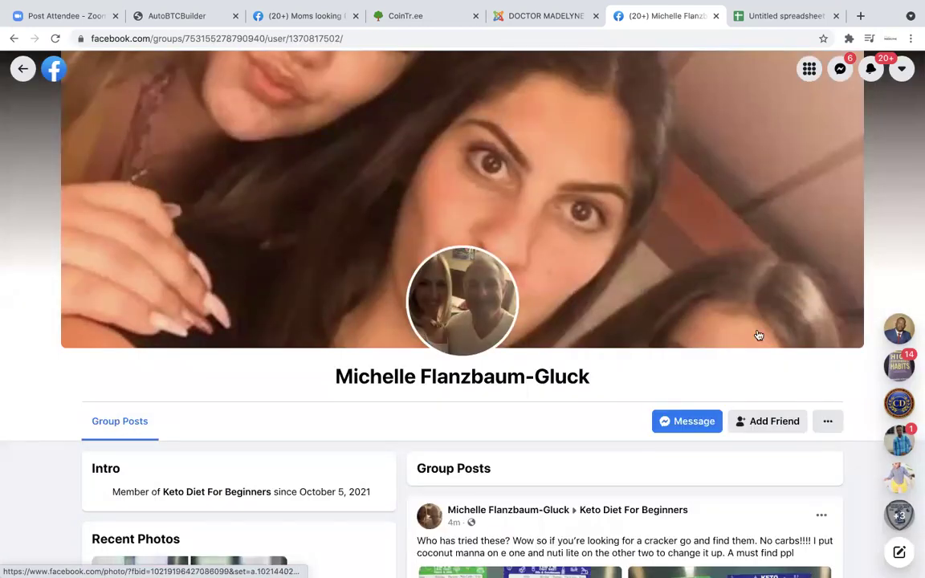
pyautogui.scroll(-2, 759, 334)
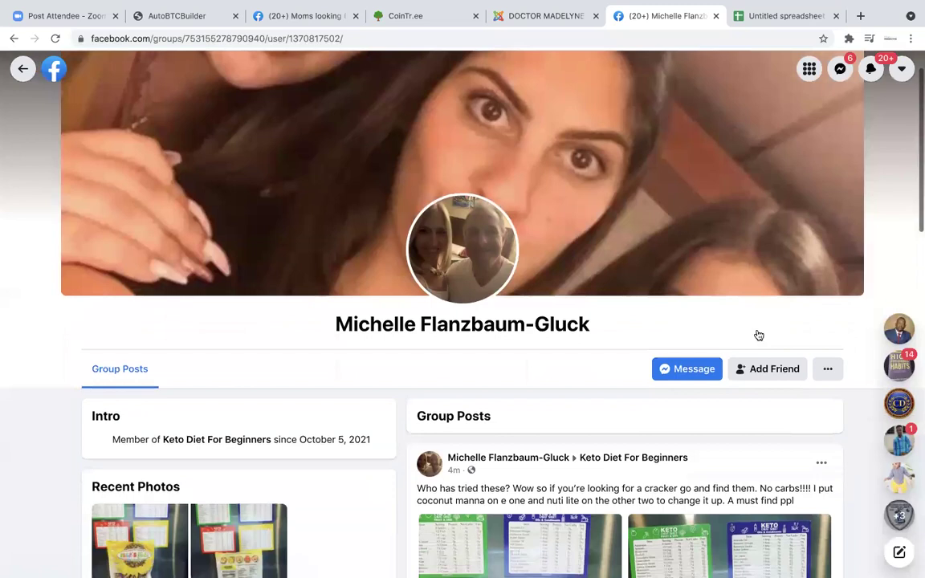
pyautogui.scroll(-5, 759, 335)
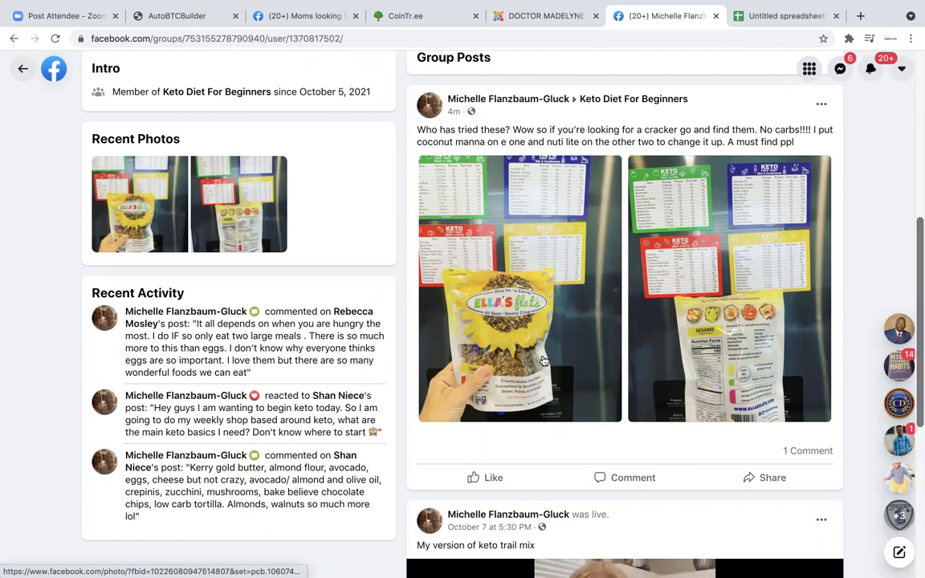
pyautogui.scroll(-2, 542, 359)
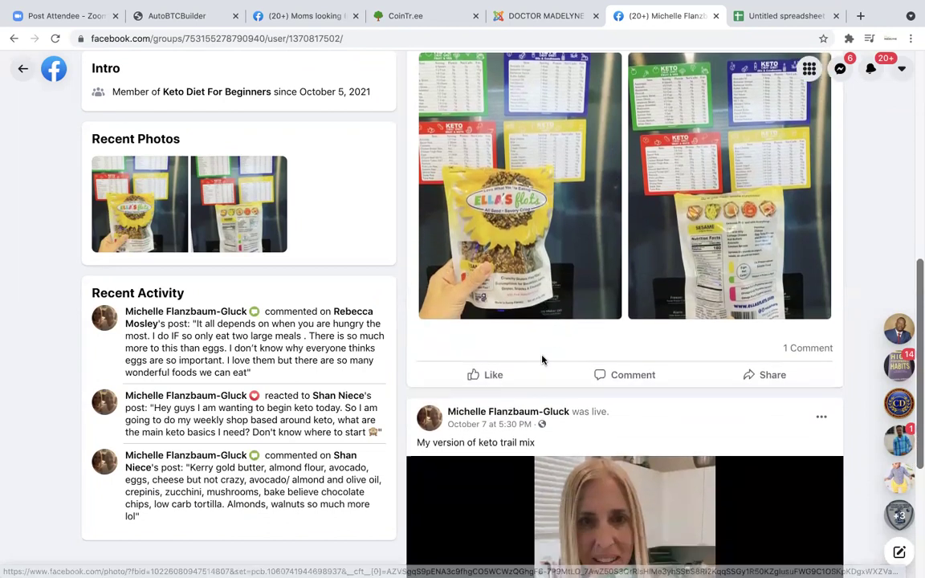
pyautogui.scroll(-2, 543, 359)
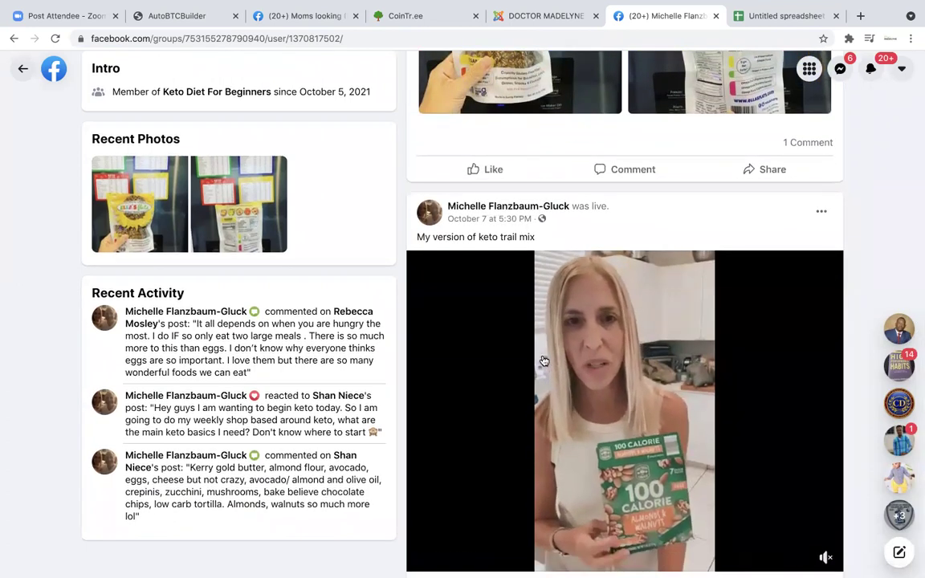
pyautogui.scroll(-1, 543, 359)
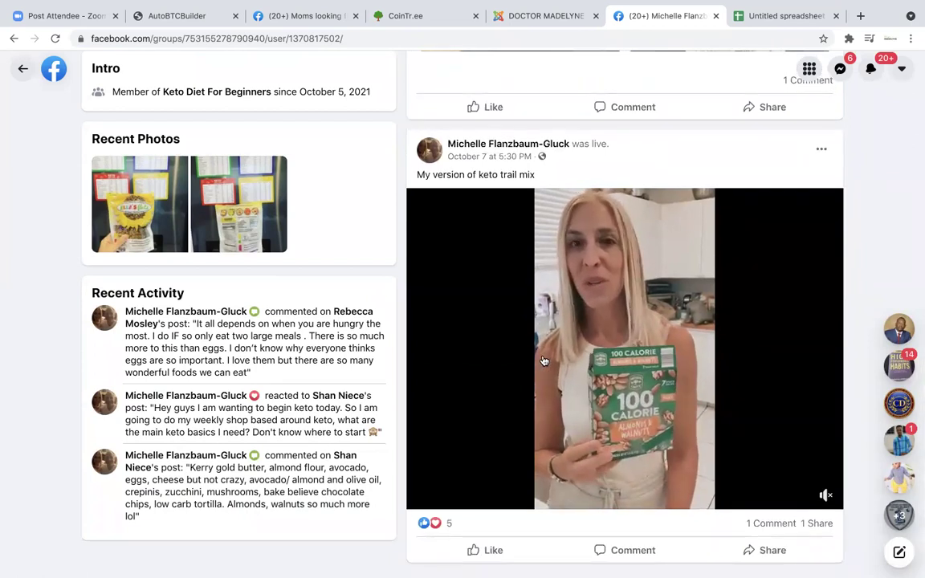
pyautogui.scroll(3, 543, 359)
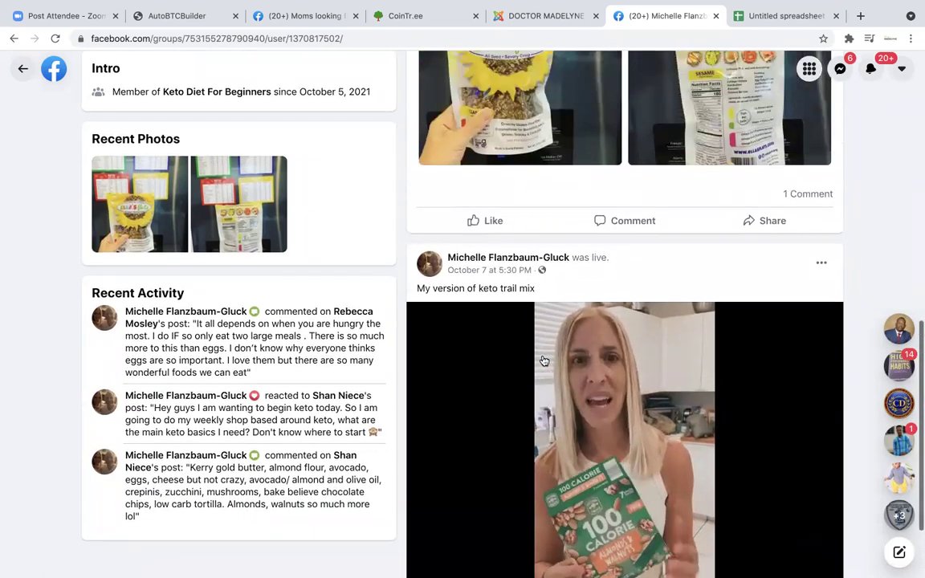
pyautogui.scroll(2, 542, 360)
pyautogui.scroll(3, 543, 360)
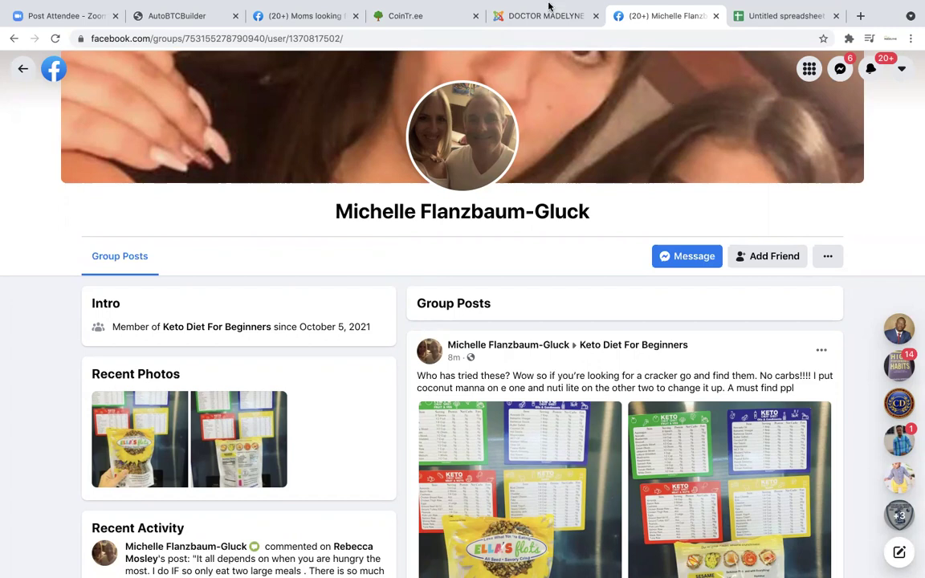
# Step: Switch to the coaching website's course page and view its Light Up University heading
pyautogui.moveTo(546, 16)
pyautogui.click(539, 48)
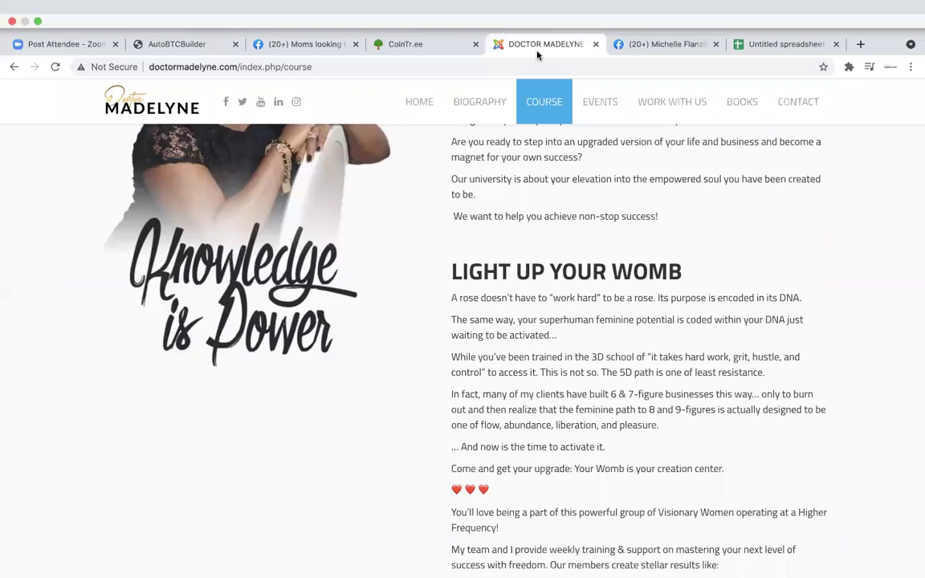
pyautogui.scroll(6, 426, 301)
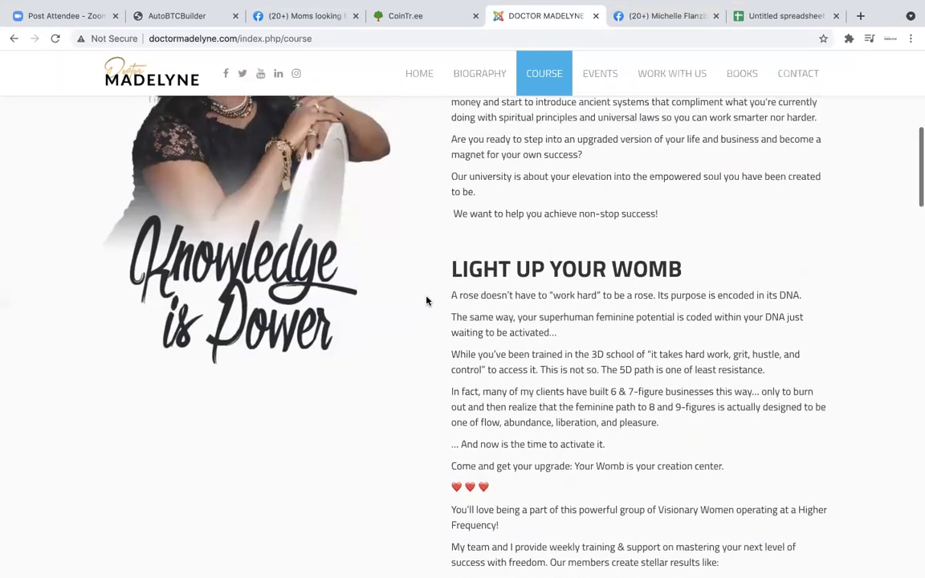
pyautogui.scroll(2, 426, 301)
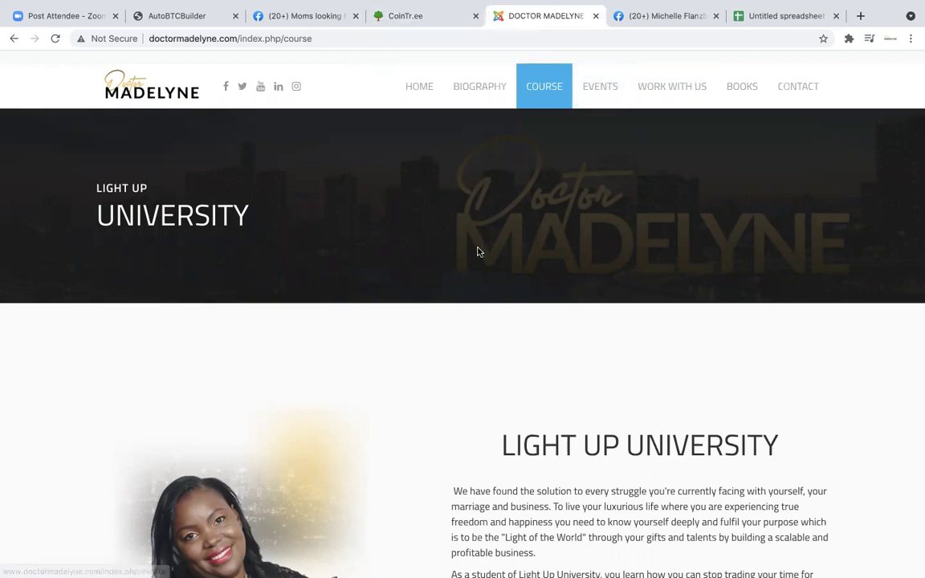
# Step: On your own Facebook profile, dismiss the COVID-19 vaccine frame suggestion and examine the cover photo
pyautogui.click(309, 17)
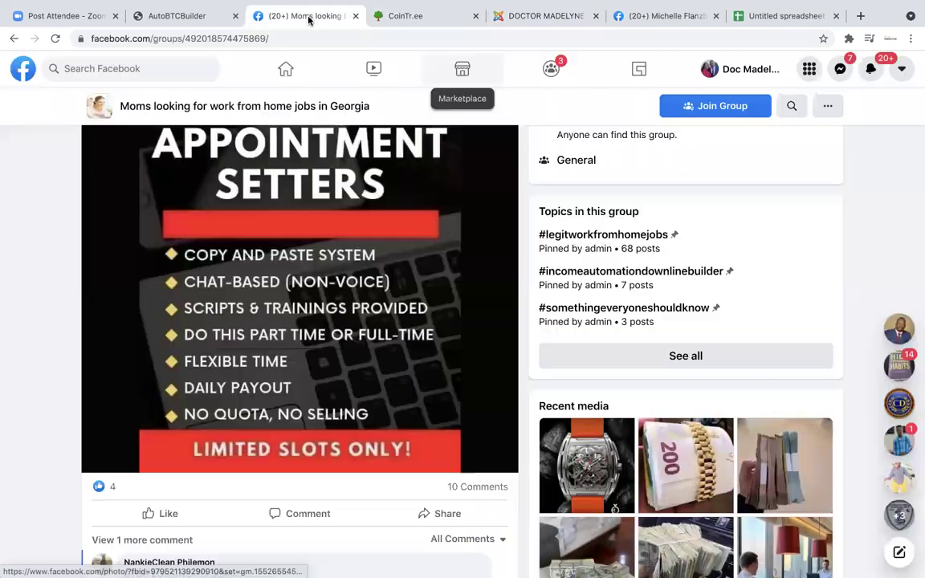
pyautogui.click(749, 71)
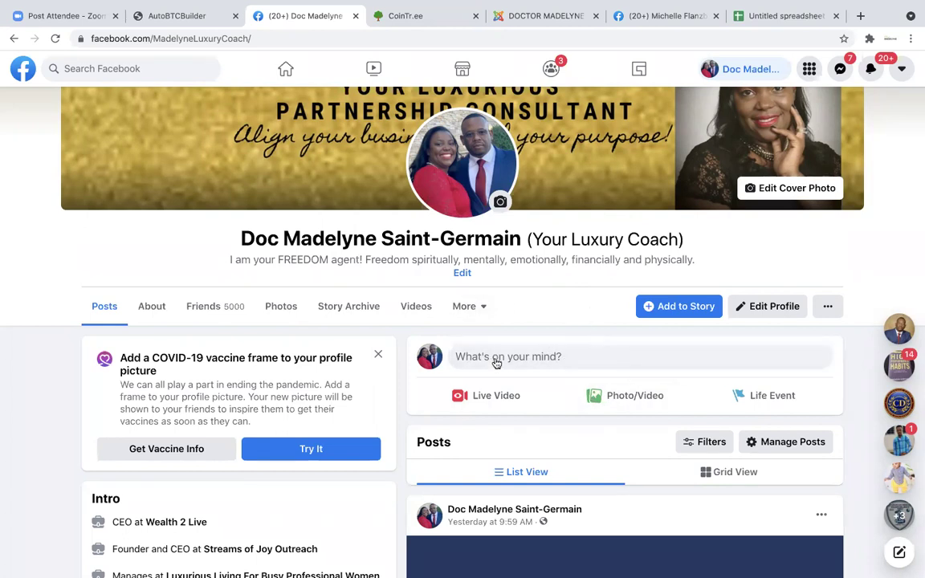
pyautogui.click(378, 354)
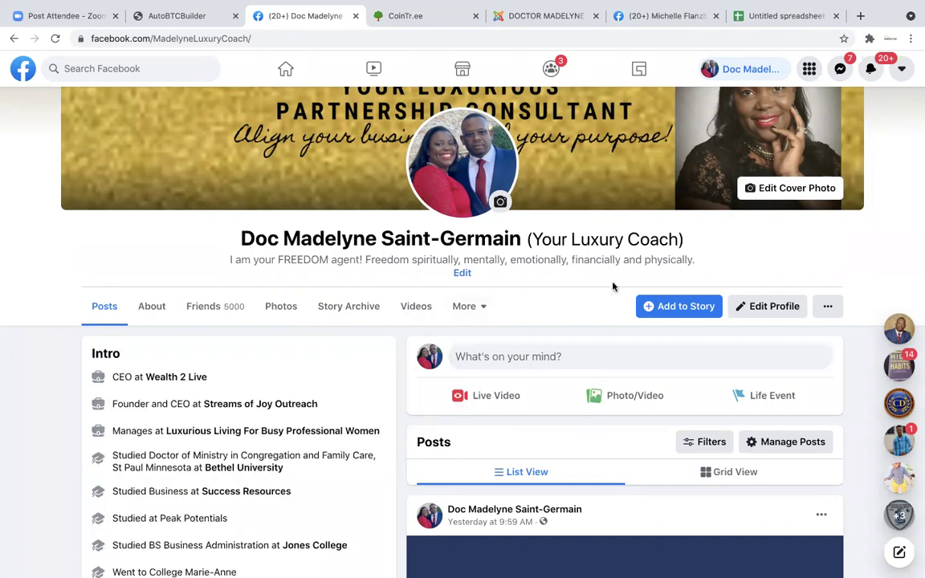
pyautogui.scroll(-1, 608, 281)
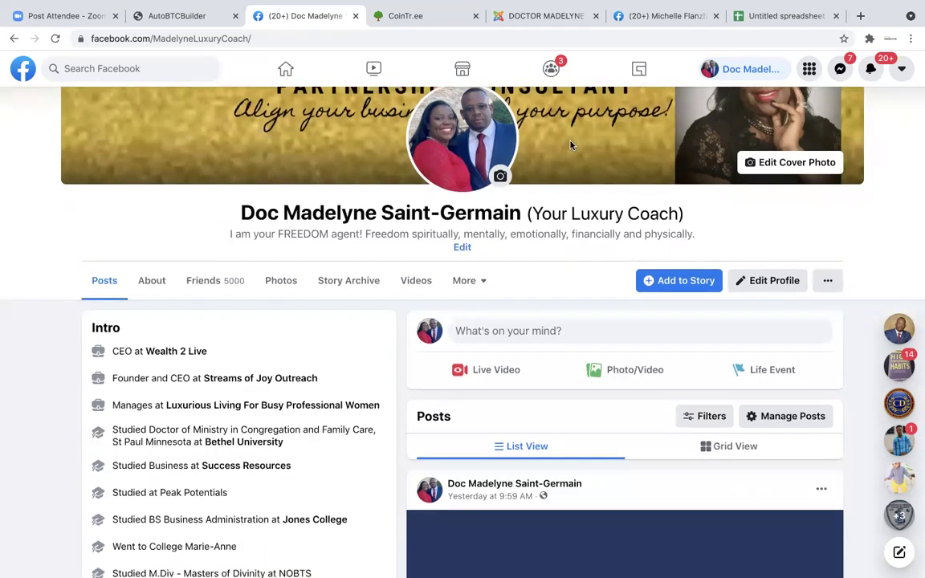
pyautogui.scroll(3, 571, 145)
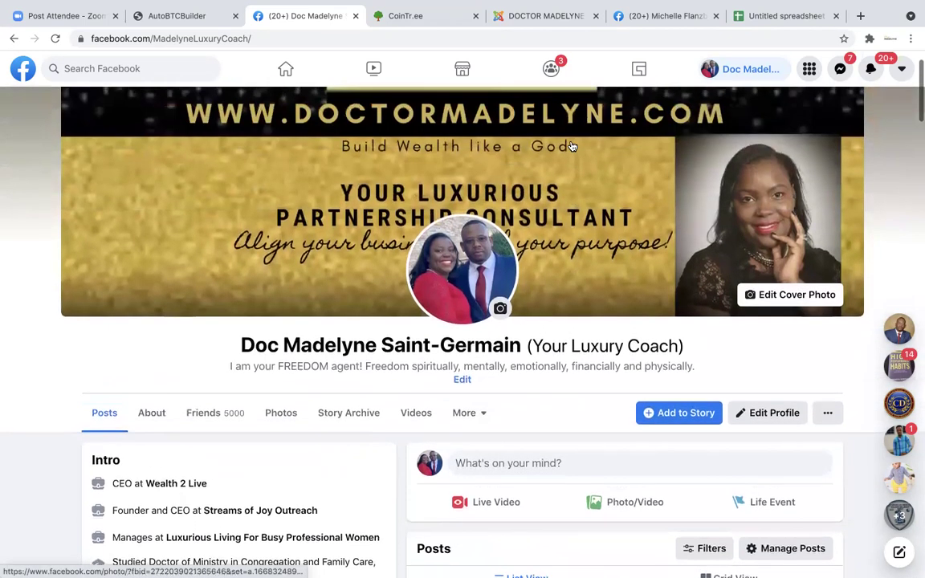
pyautogui.scroll(1, 571, 145)
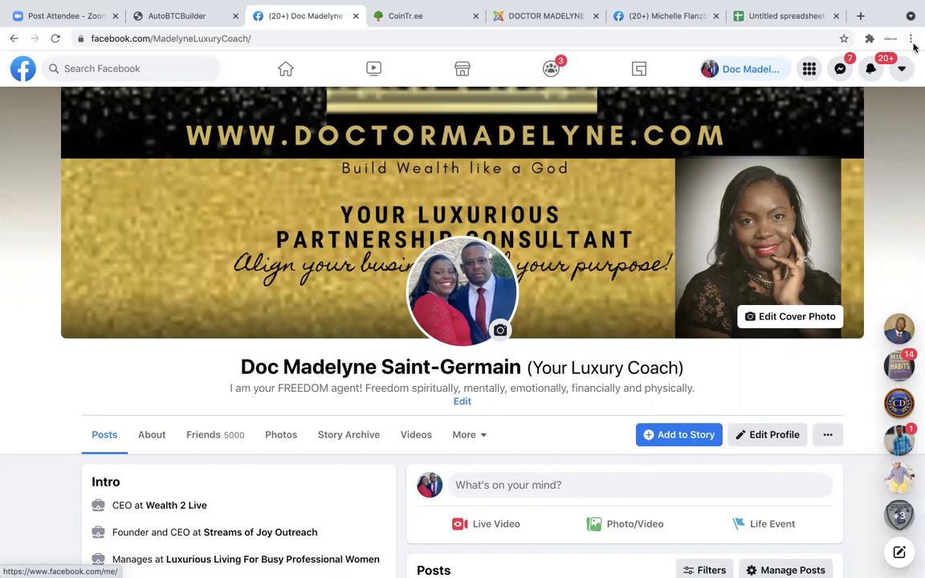
# Step: In a new browser tab, search Google for "canva login" and open Canva's login page
pyautogui.click(859, 16)
pyautogui.write('c')
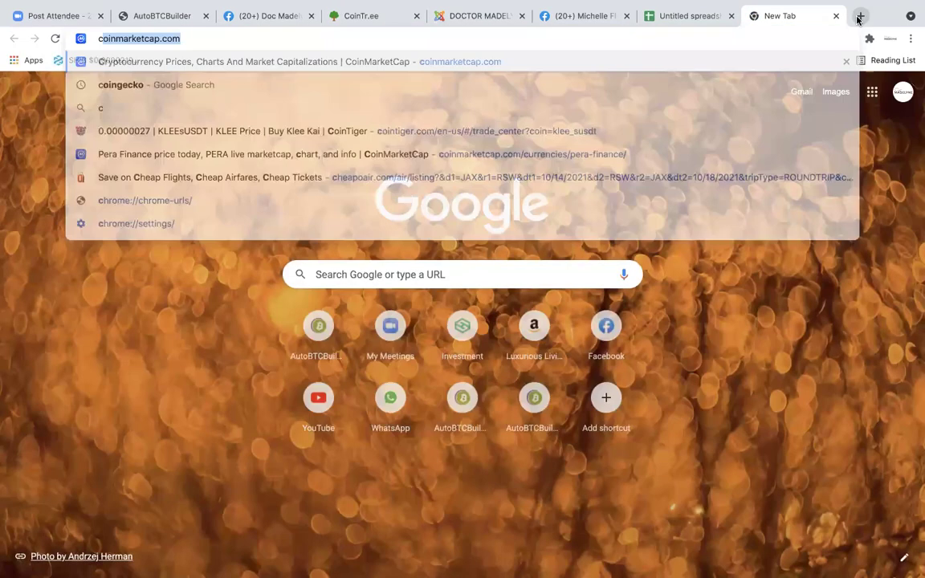
pyautogui.write('an')
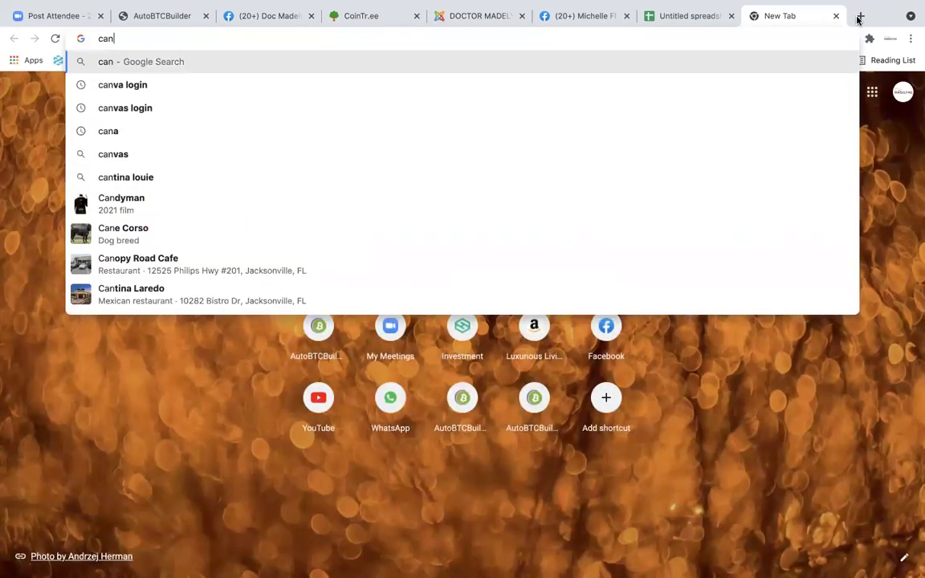
pyautogui.click(627, 84)
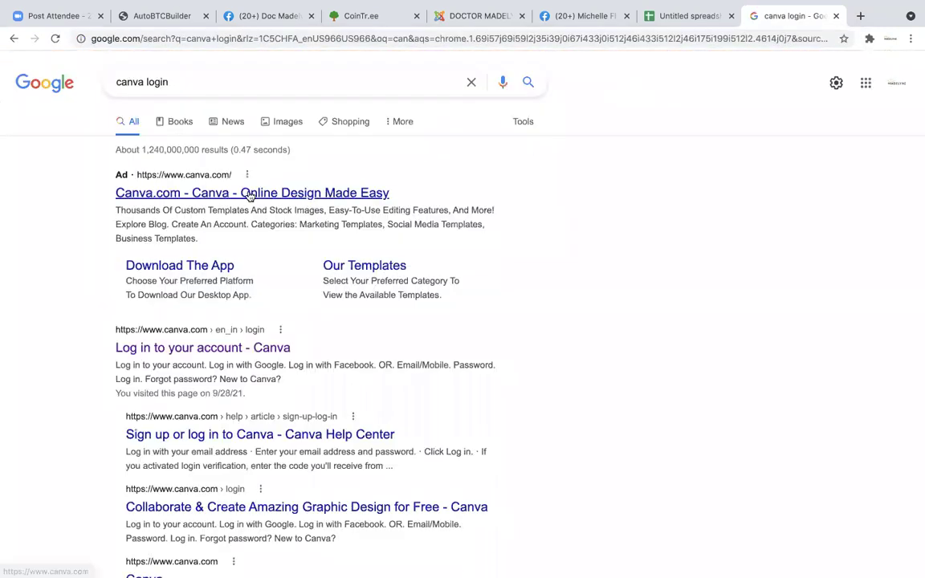
pyautogui.click(249, 195)
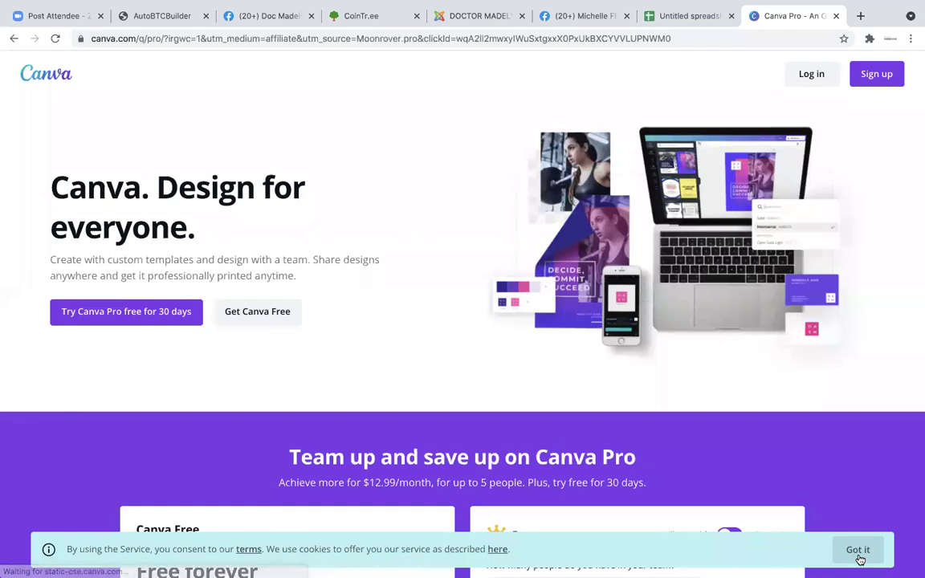
pyautogui.click(815, 77)
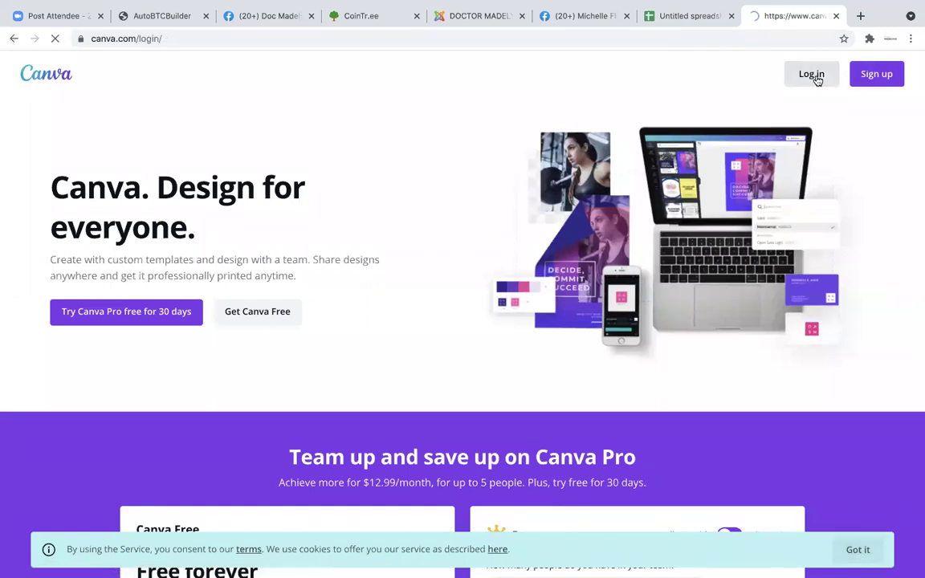
# Step: Dismiss the Google sign-in prompt and try to log in to Canva with the saved e-mail and account password, clearing the password field after the attempt
pyautogui.click(381, 380)
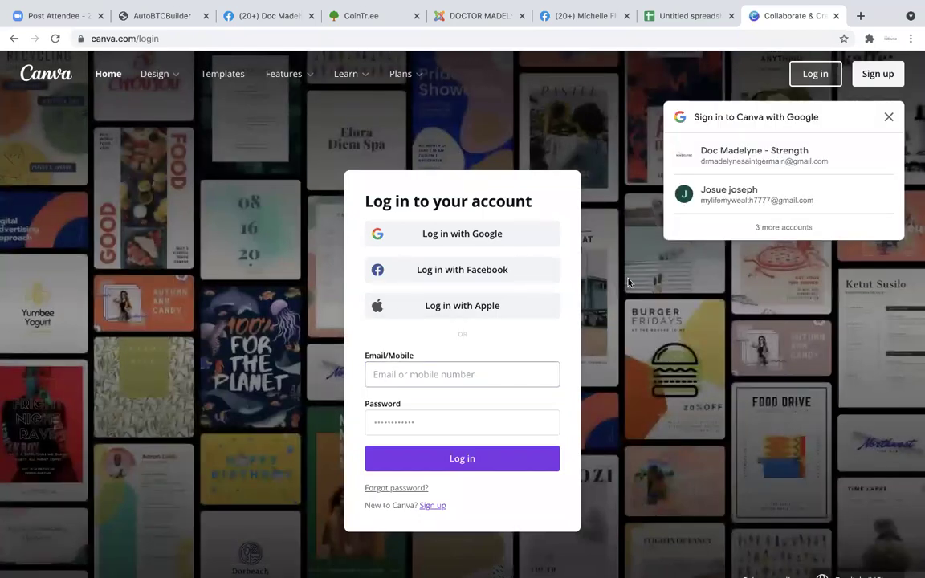
pyautogui.click(889, 117)
pyautogui.click(394, 377)
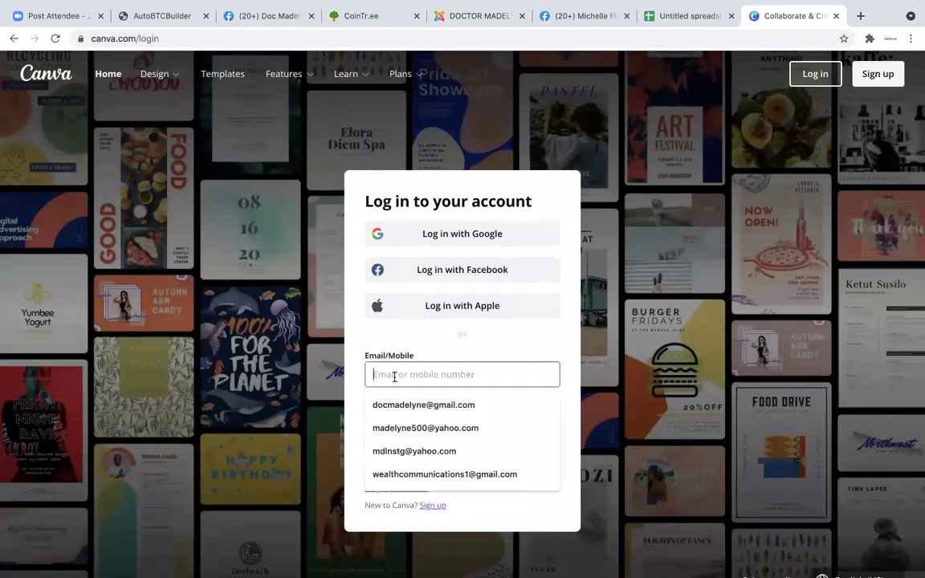
pyautogui.click(394, 405)
pyautogui.click(392, 423)
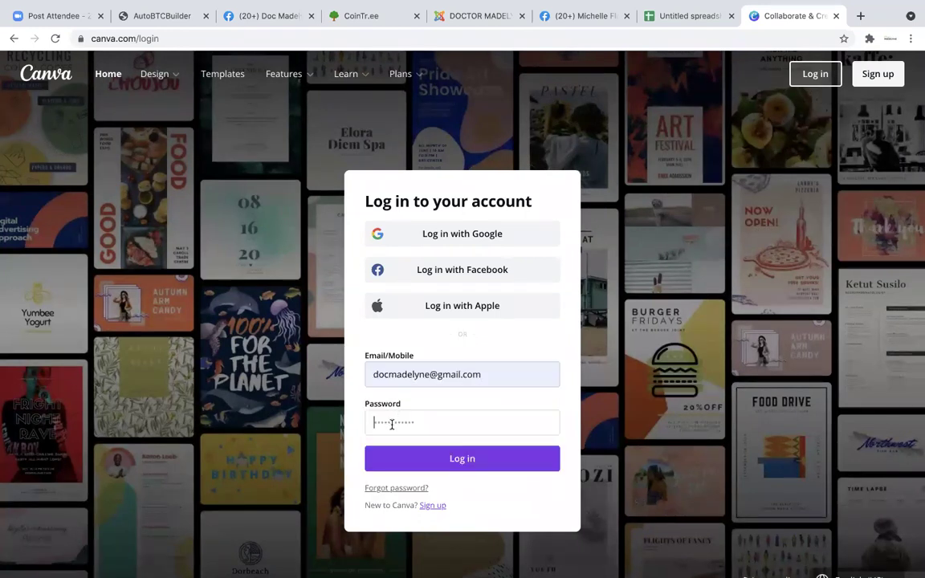
pyautogui.write('•')
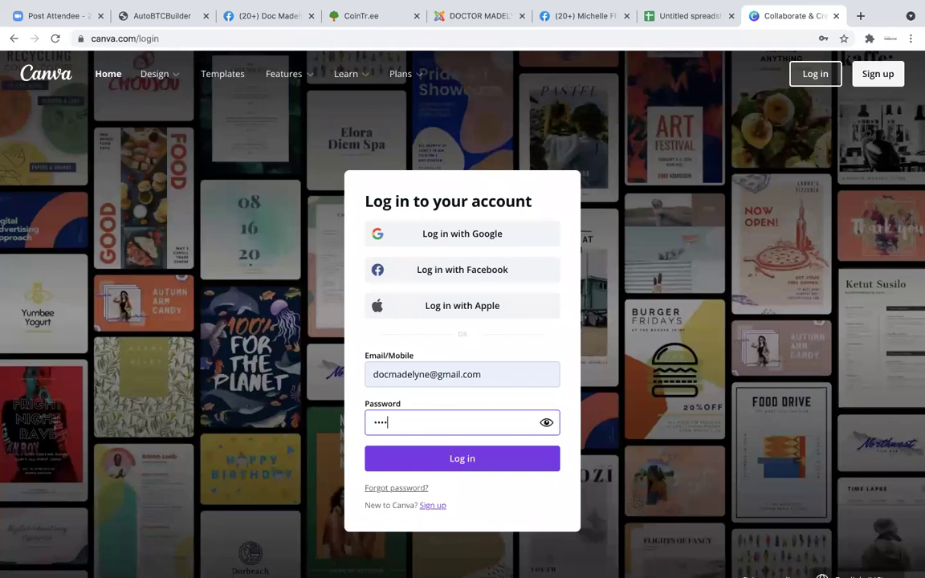
pyautogui.click(419, 470)
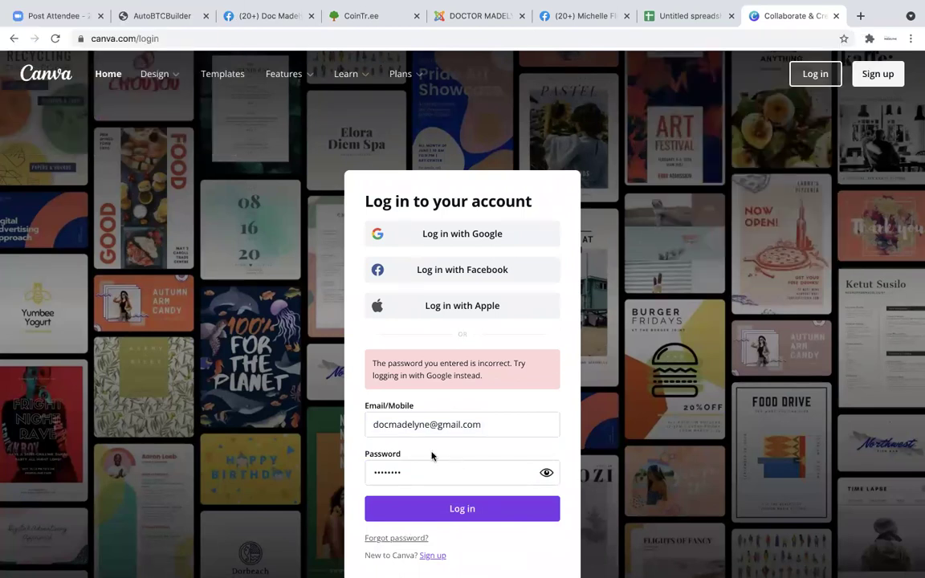
pyautogui.click(375, 472)
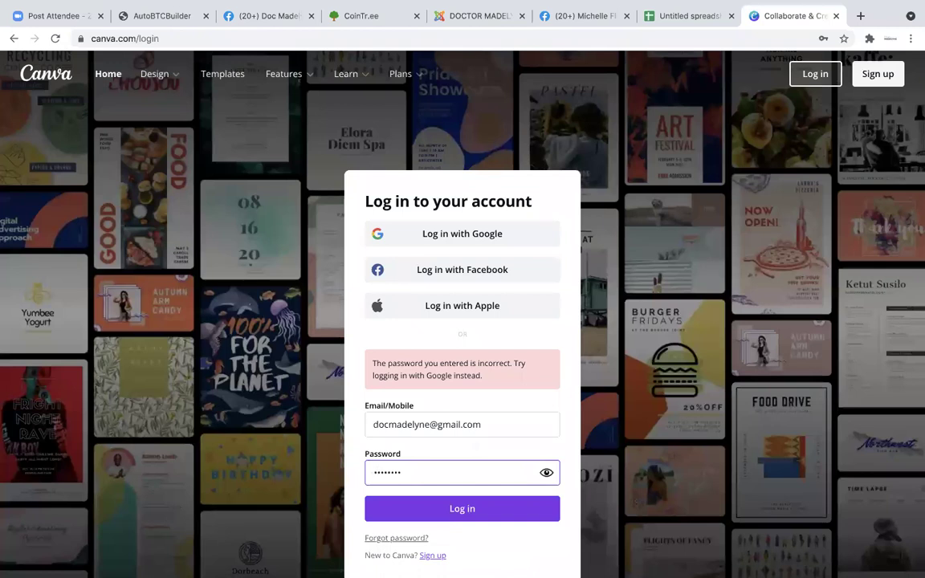
pyautogui.moveTo(413, 476); pyautogui.dragTo(330, 477)
pyautogui.press('BackSpace')
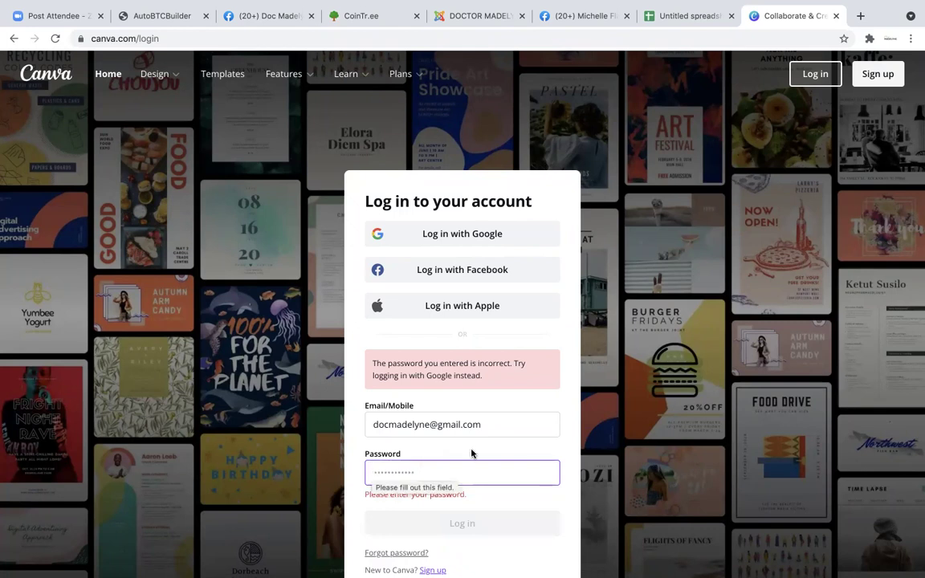
# Step: Open Canva's Facebook design page without logging in, and go to its Facebook event cover templates
pyautogui.click(380, 140)
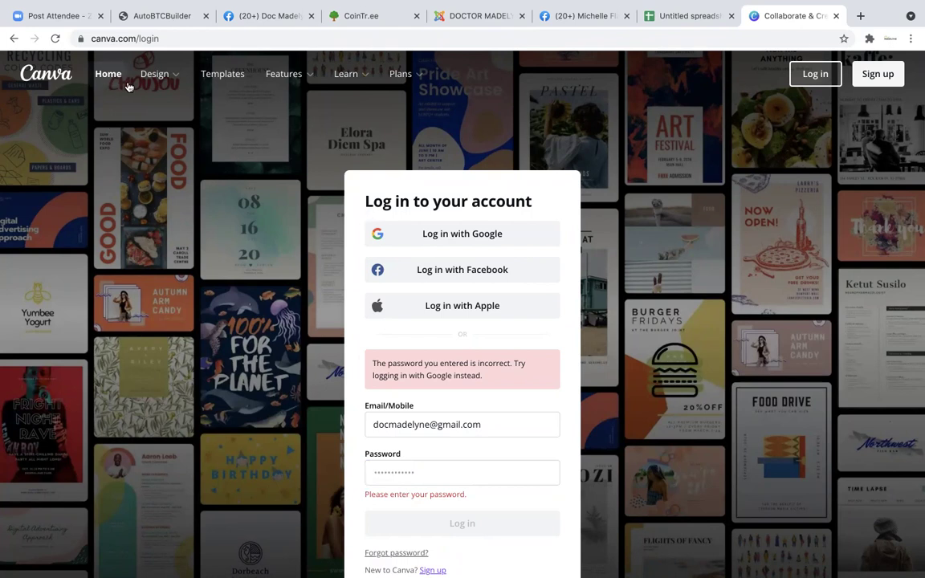
pyautogui.moveTo(165, 70)
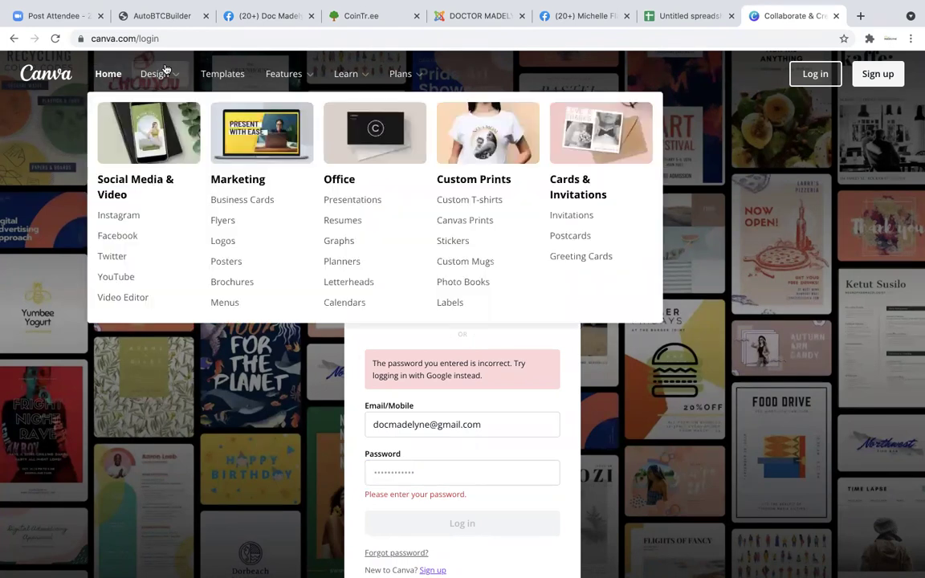
pyautogui.click(129, 239)
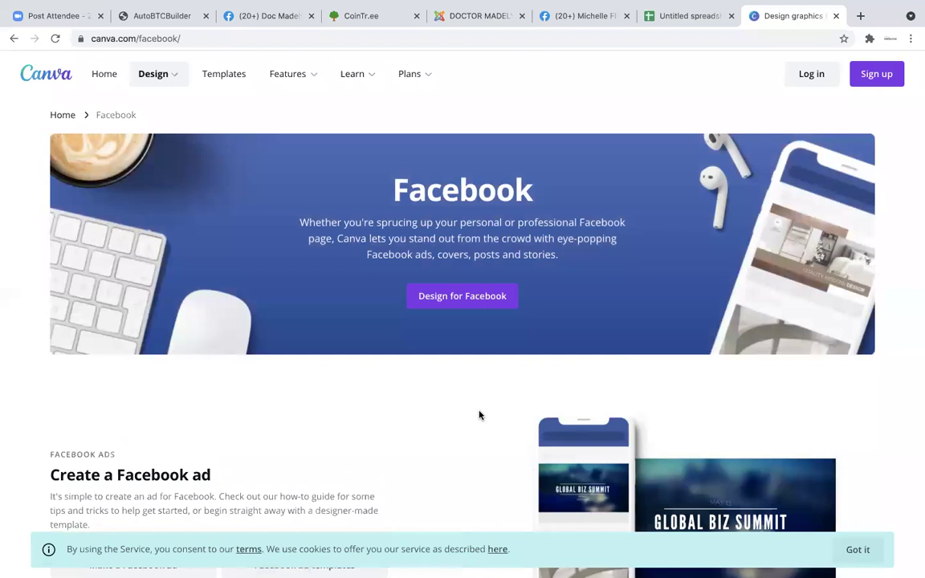
pyautogui.scroll(-1, 479, 415)
pyautogui.scroll(-4, 479, 415)
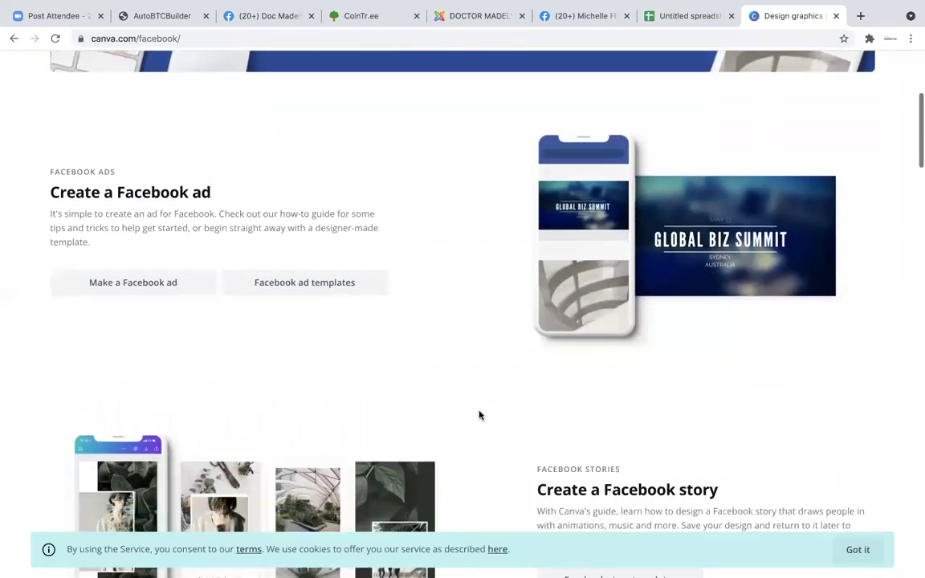
pyautogui.scroll(-3, 479, 415)
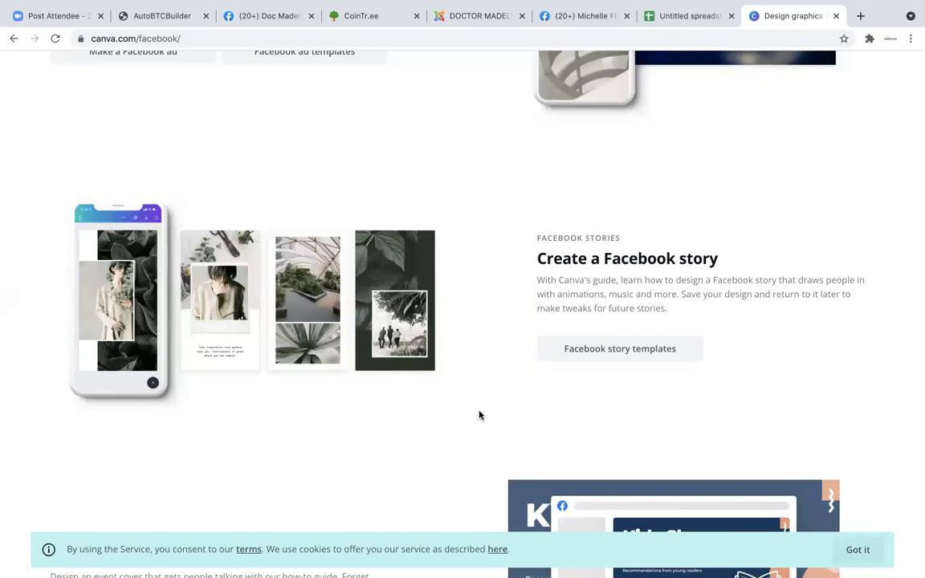
pyautogui.scroll(-2, 480, 415)
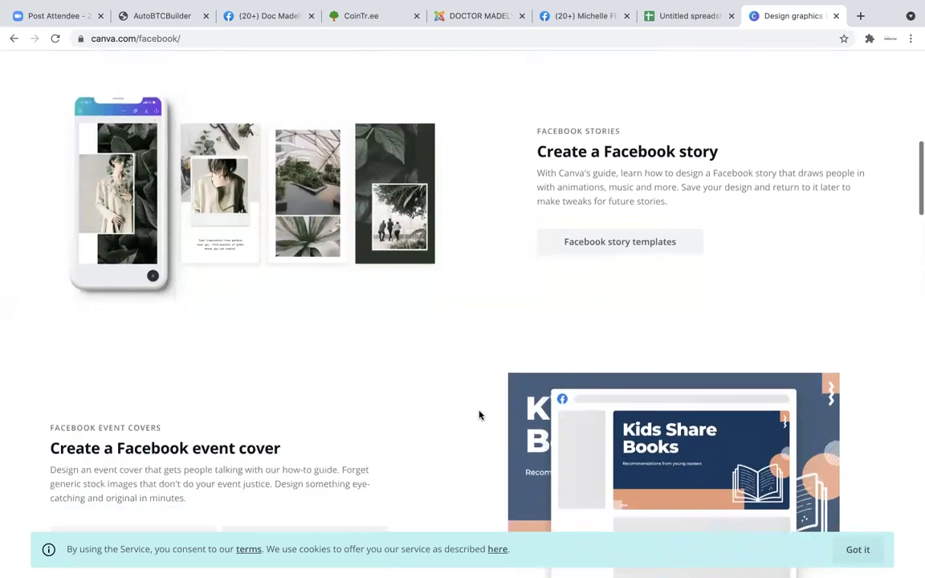
pyautogui.scroll(-3, 479, 415)
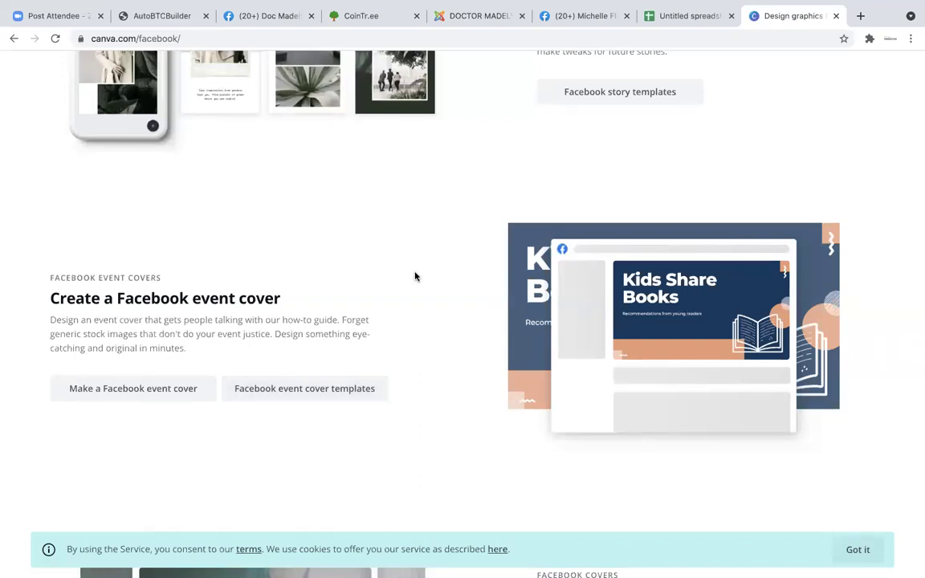
pyautogui.click(297, 389)
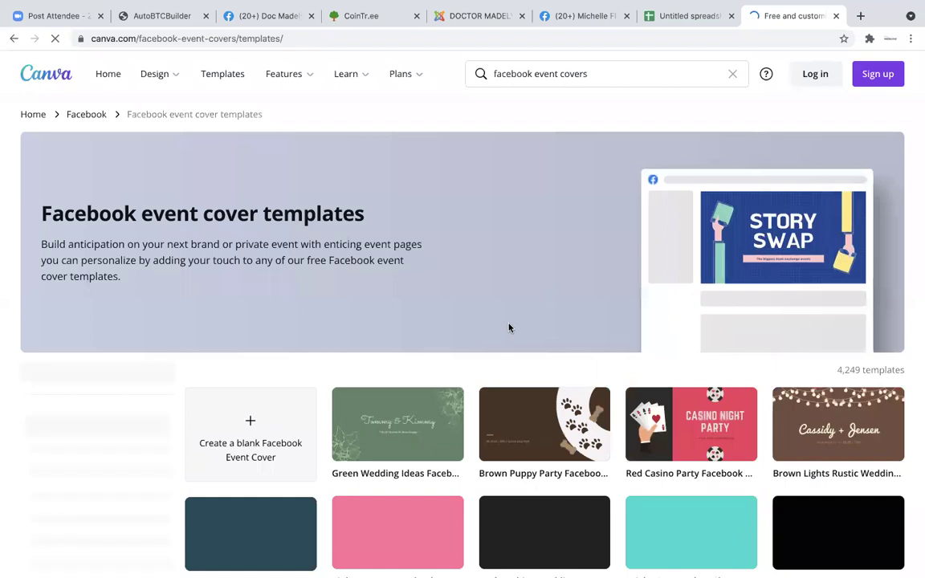
# Step: Open the Neon Blue and Yellow Geometric Shapes Bachelorette Party template for customizing and dismiss the introductory design video
pyautogui.scroll(-3, 508, 328)
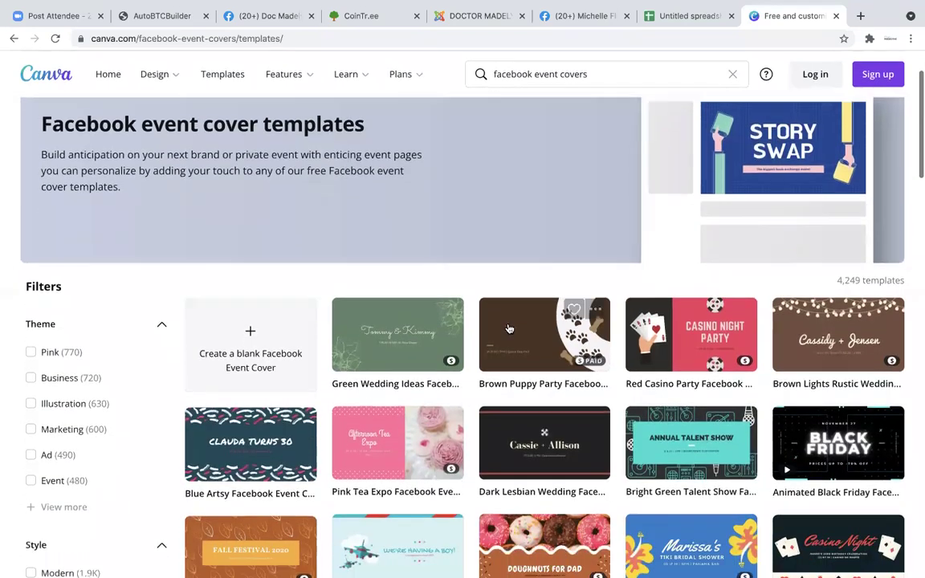
pyautogui.scroll(-3, 508, 328)
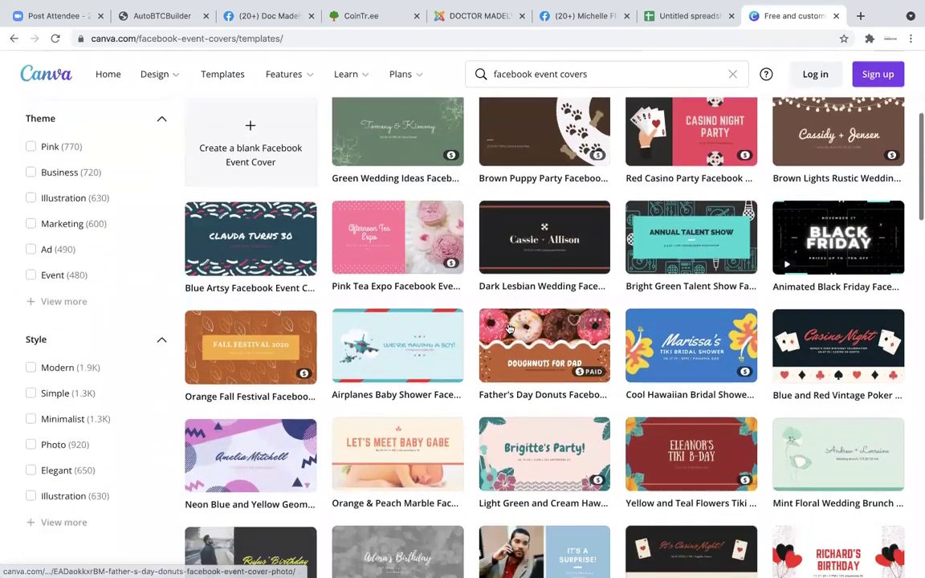
pyautogui.scroll(-1, 508, 322)
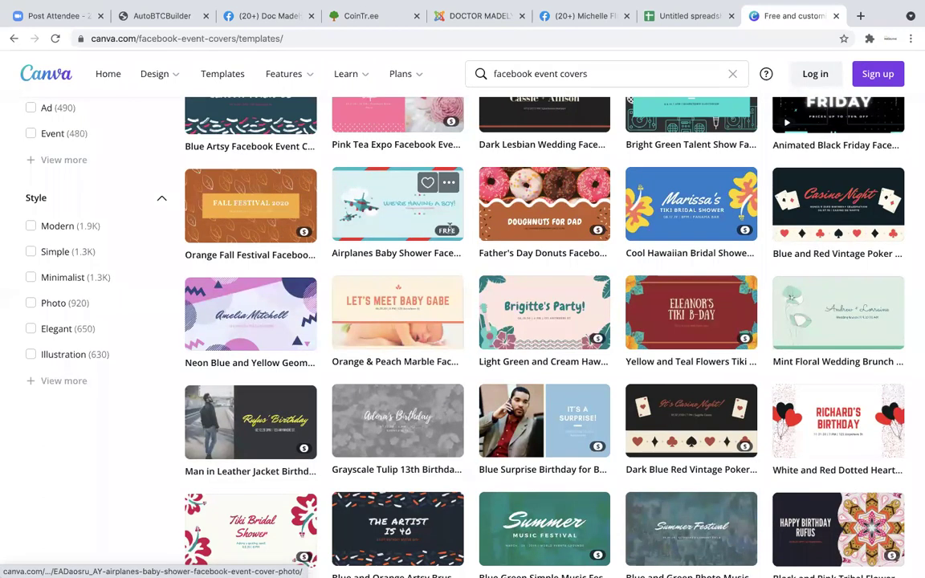
pyautogui.click(292, 320)
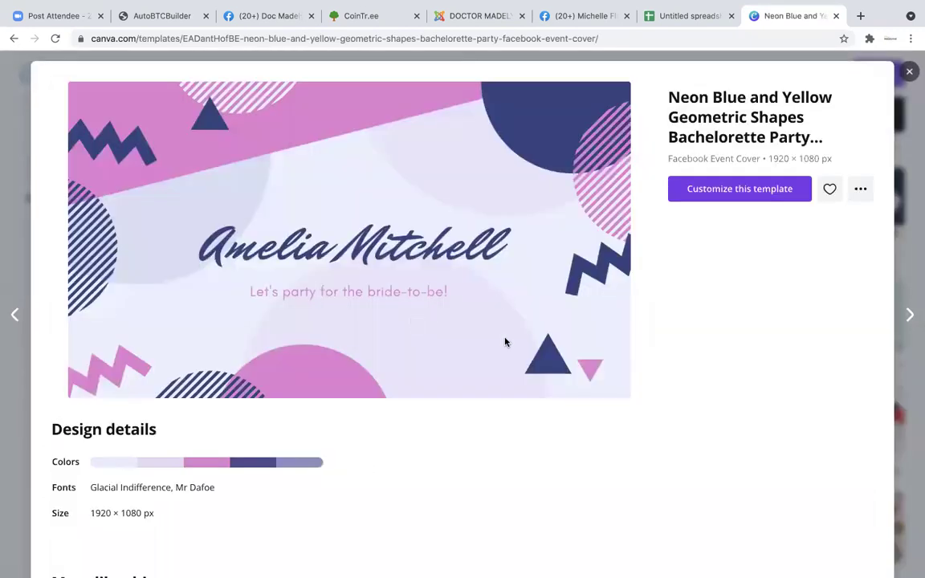
pyautogui.click(716, 190)
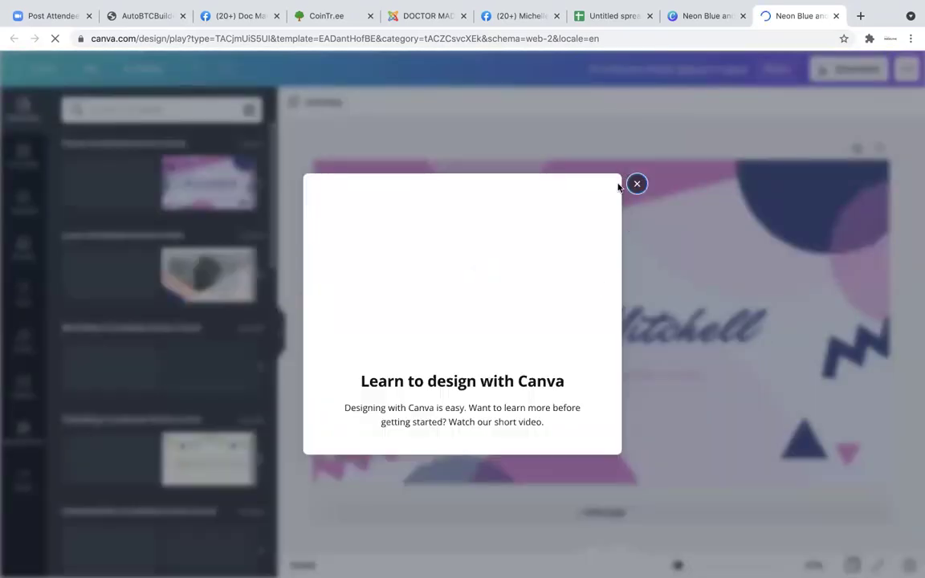
pyautogui.click(637, 183)
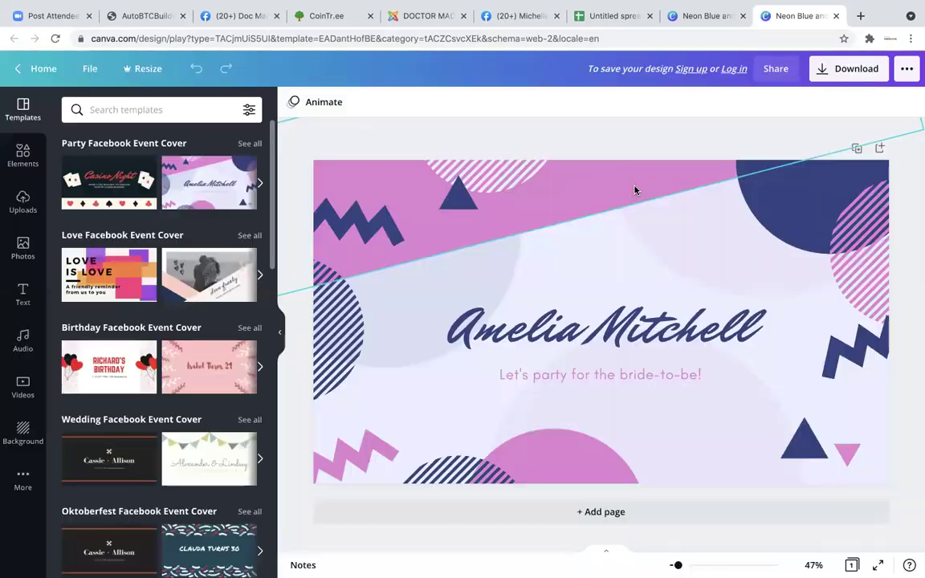
# Step: Recolour the large pink diagonal shape across the top of the event cover to the default red
pyautogui.click(585, 194)
pyautogui.click(292, 101)
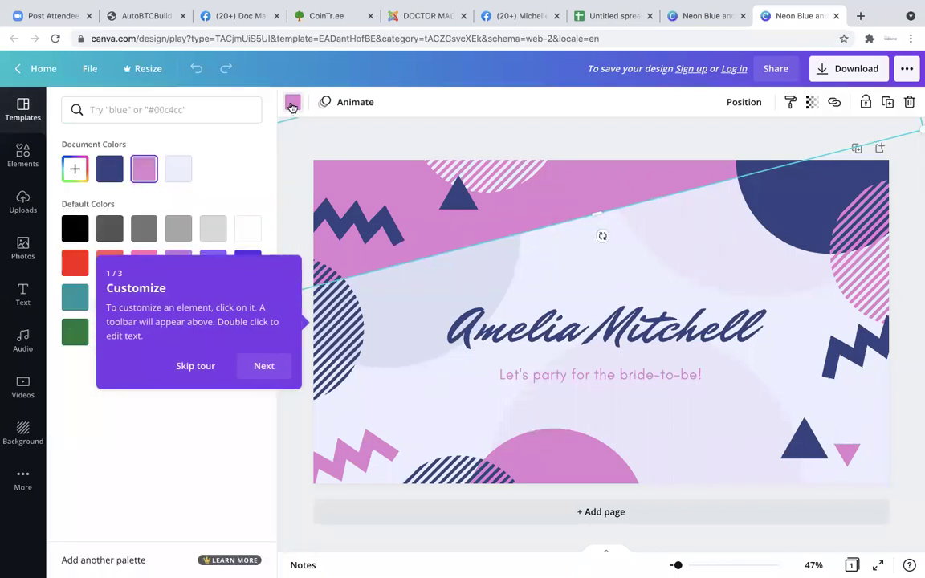
pyautogui.click(75, 263)
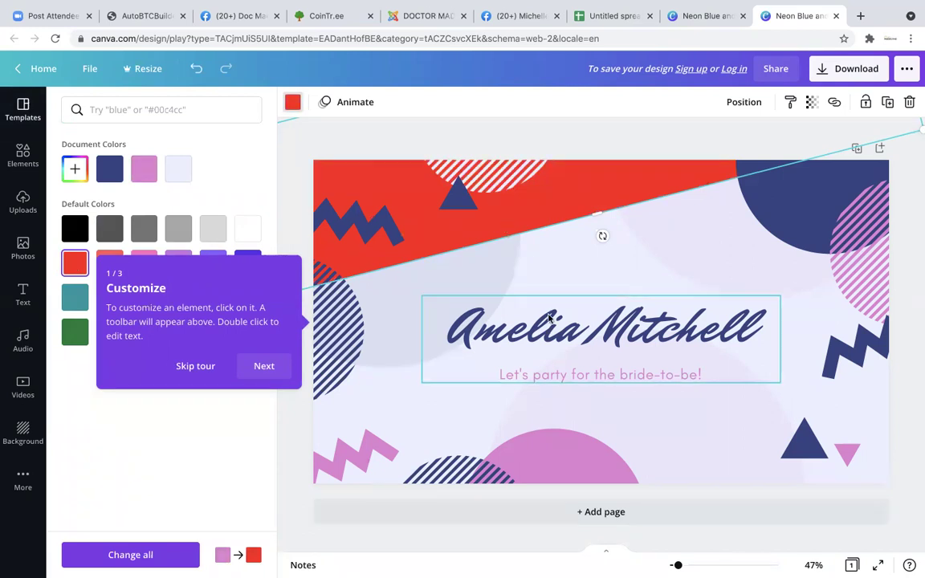
# Step: Try red on the event cover's large script heading, and set its text colour to the default green
pyautogui.click(494, 307)
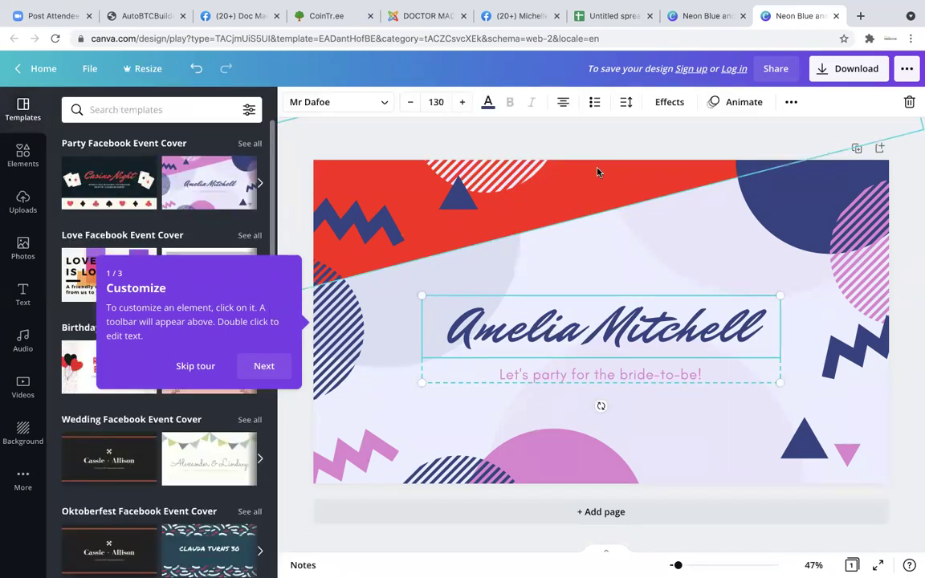
pyautogui.click(488, 105)
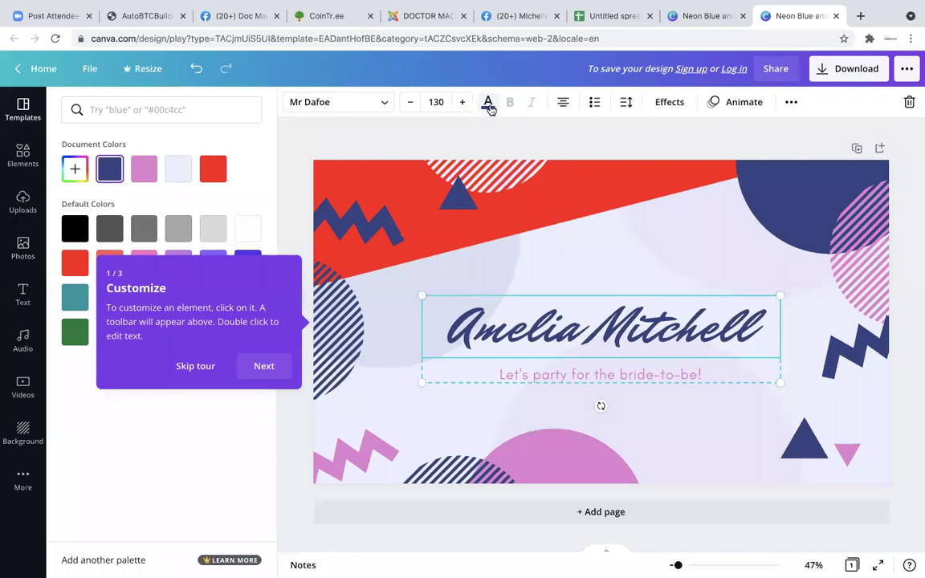
pyautogui.click(213, 169)
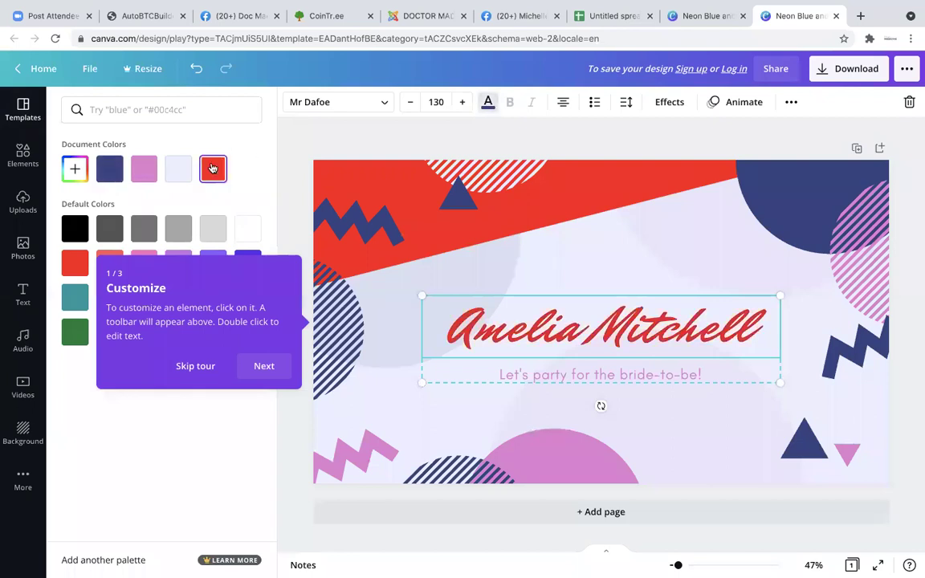
pyautogui.click(144, 168)
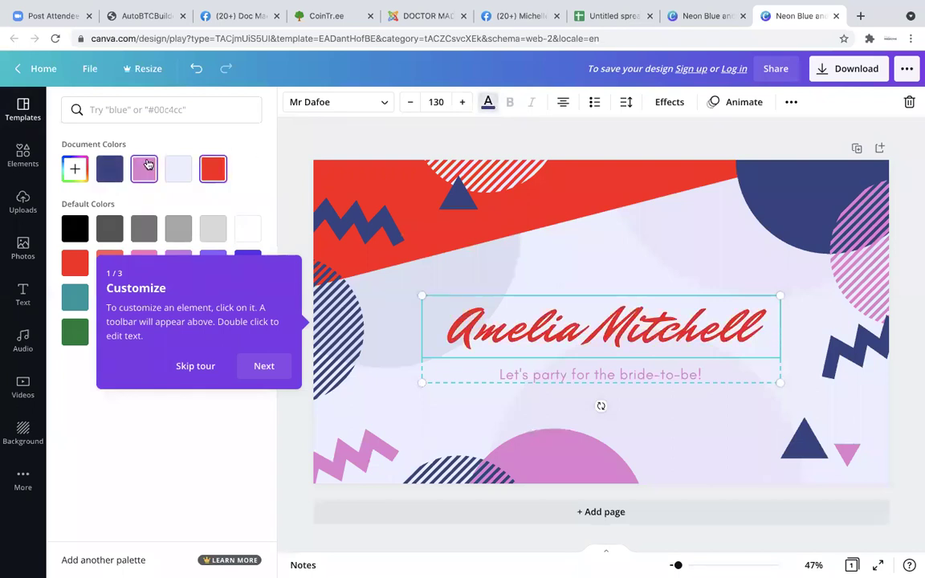
pyautogui.click(75, 331)
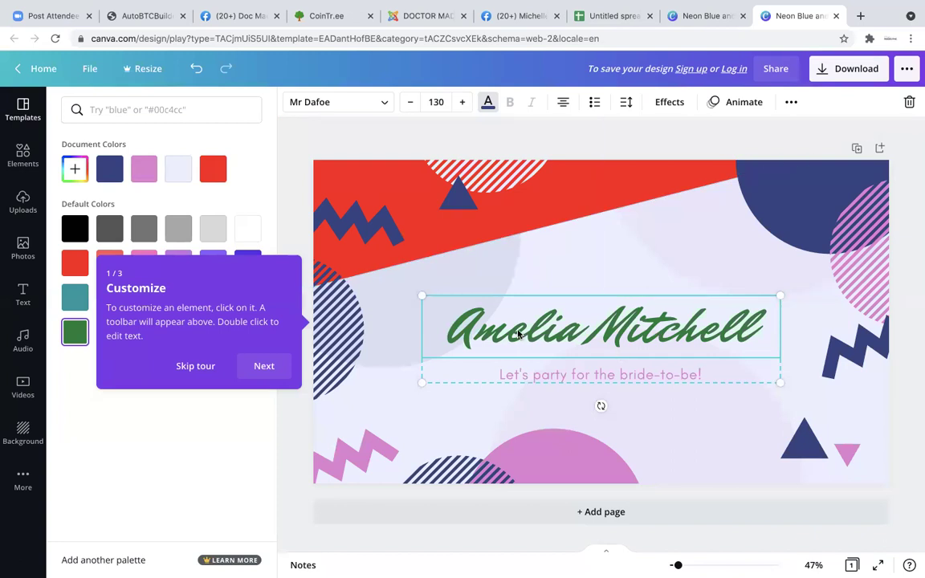
# Step: Replace the sample name in the cover's script heading with your own professional name and finish editing the text
pyautogui.doubleClick(689, 329)
pyautogui.click(689, 329)
pyautogui.press('BackSpace')
pyautogui.press('BackSpace')
pyautogui.press('BackSpace')
pyautogui.press('BackSpace')
pyautogui.press('BackSpace')
pyautogui.press('BackSpace')
pyautogui.press('BackSpace')
pyautogui.press('BackSpace')
pyautogui.press('BackSpace')
pyautogui.press('BackSpace')
pyautogui.press('BackSpace')
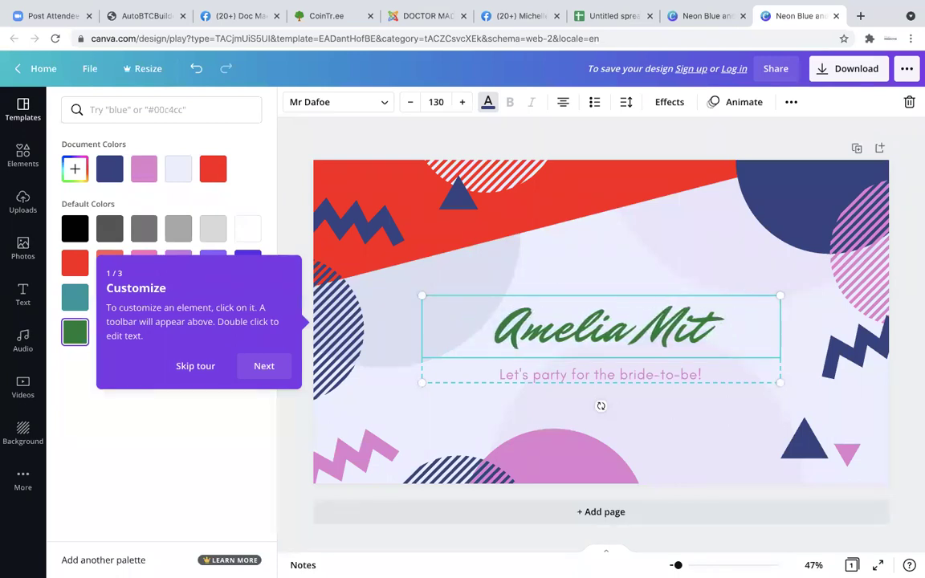
pyautogui.press('BackSpace')
pyautogui.press('BackSpace')
pyautogui.press('BackSpace')
pyautogui.press('BackSpace')
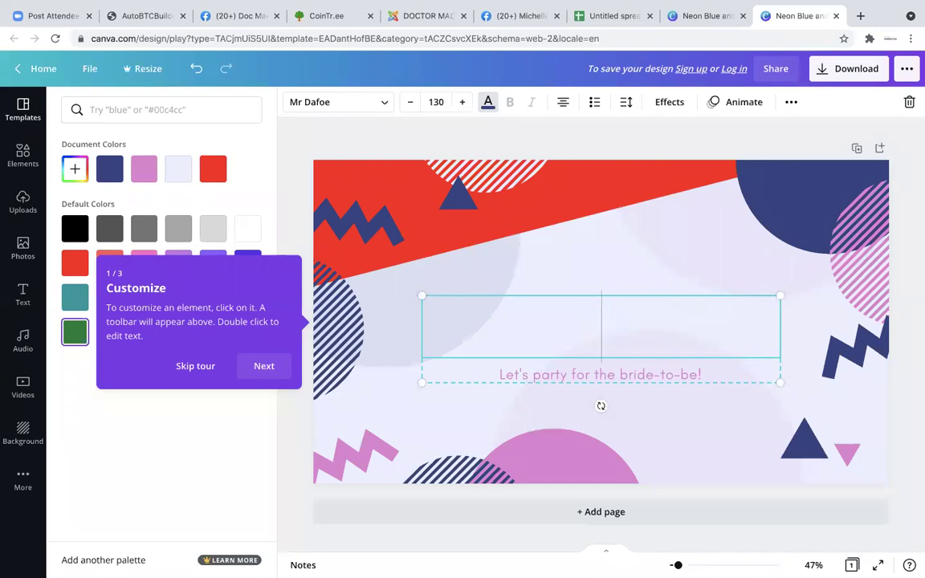
pyautogui.write('Doc')
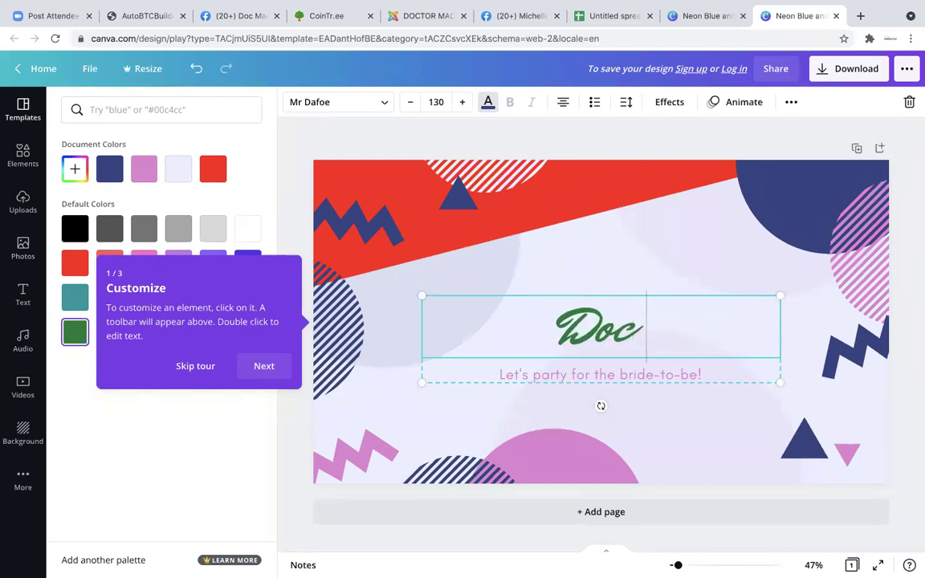
pyautogui.write(' Madelyne')
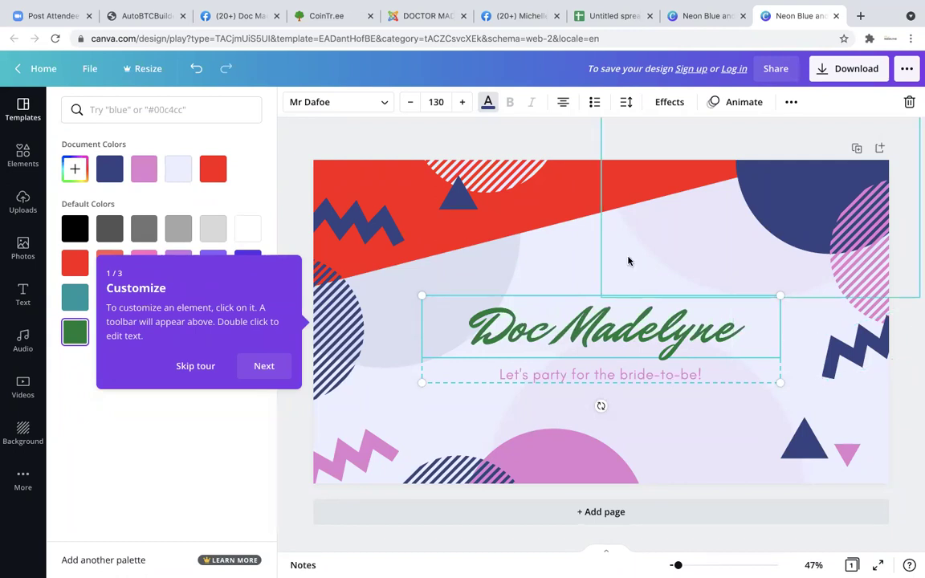
pyautogui.press('Escape')
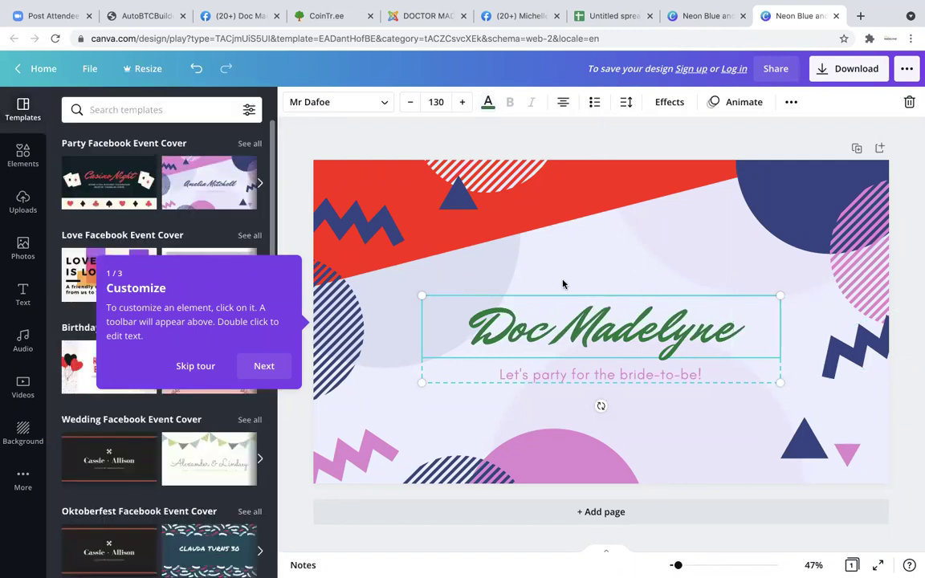
# Step: Recolour the large pink circle at the bottom edge of the event cover to the document green
pyautogui.click(536, 447)
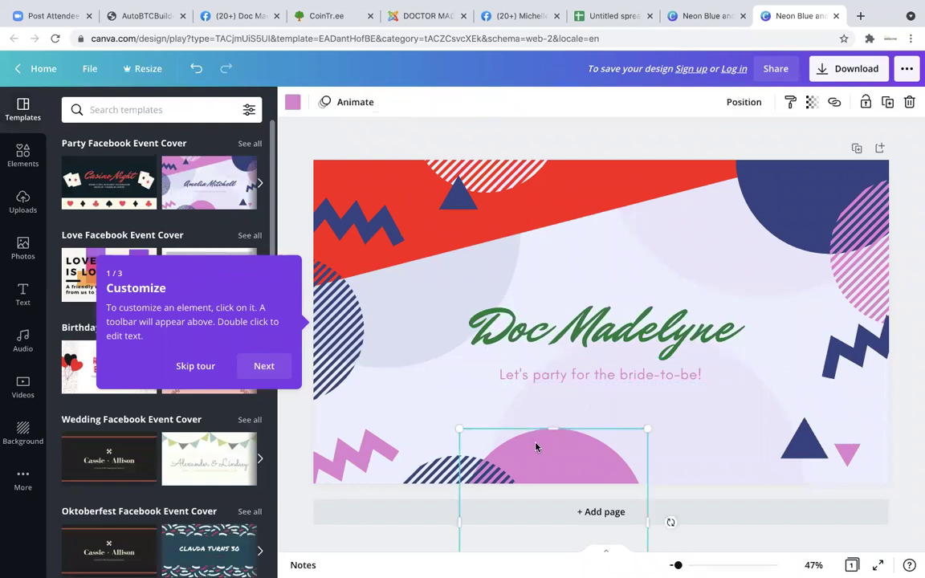
pyautogui.click(293, 104)
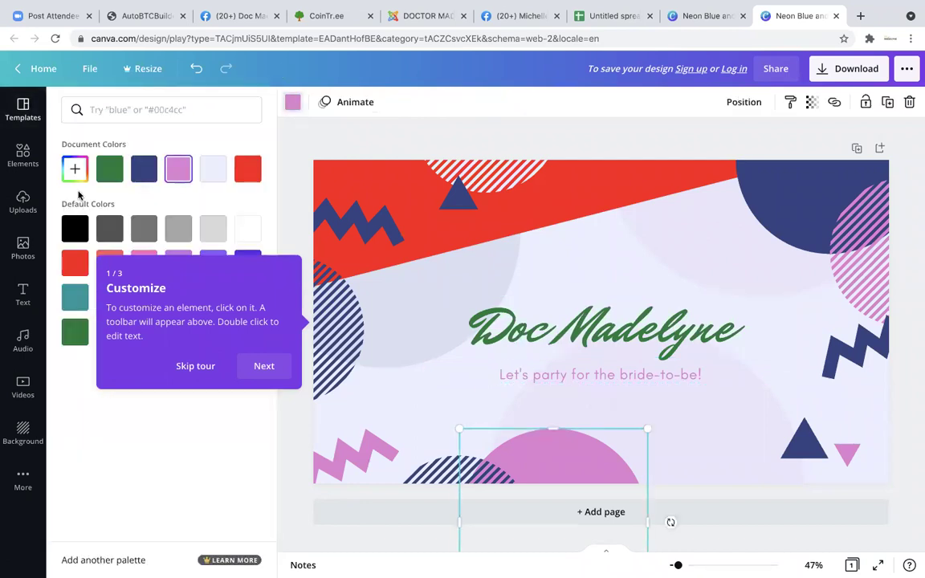
pyautogui.click(111, 172)
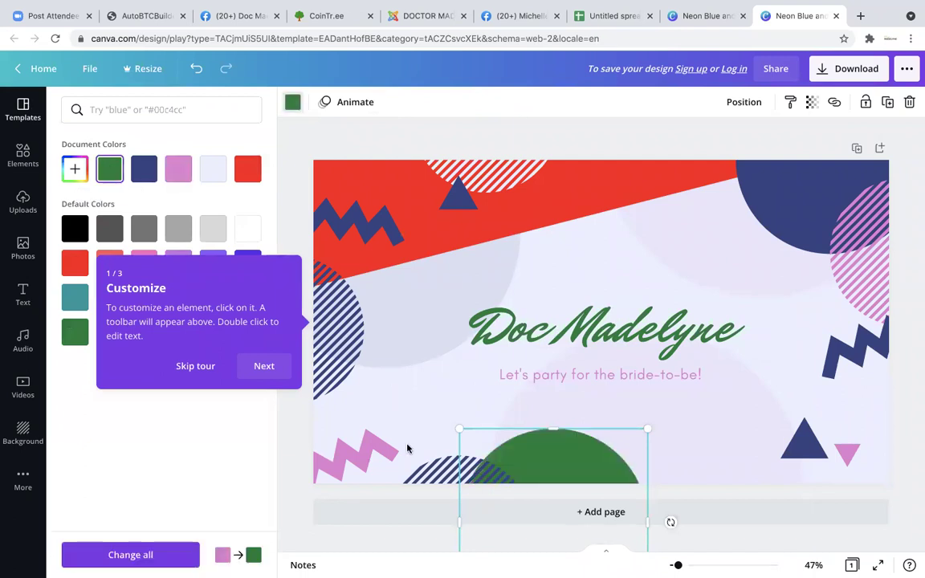
# Step: Recolour the dark blue triangle near the cover's lower-right corner to the document red, and dismiss the Customize tour
pyautogui.click(814, 438)
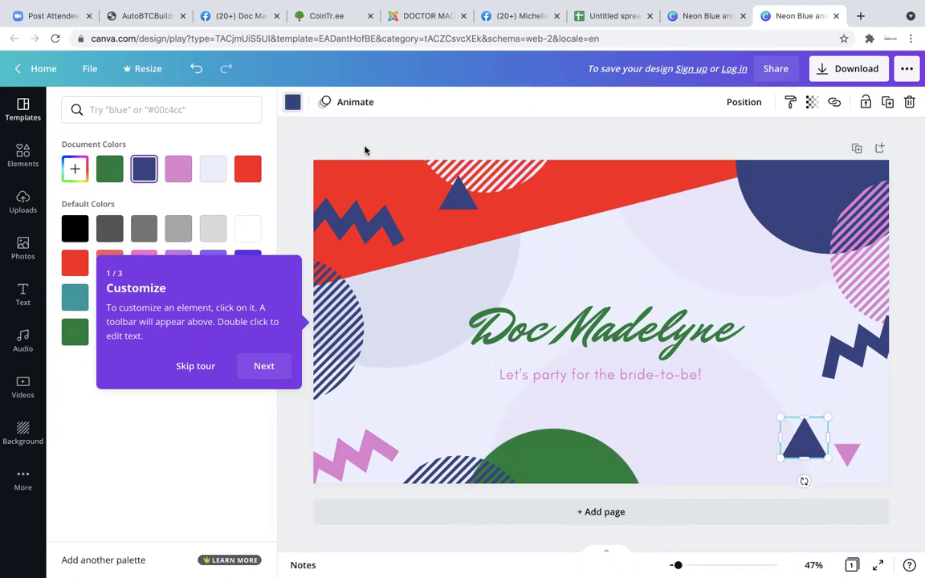
pyautogui.click(255, 166)
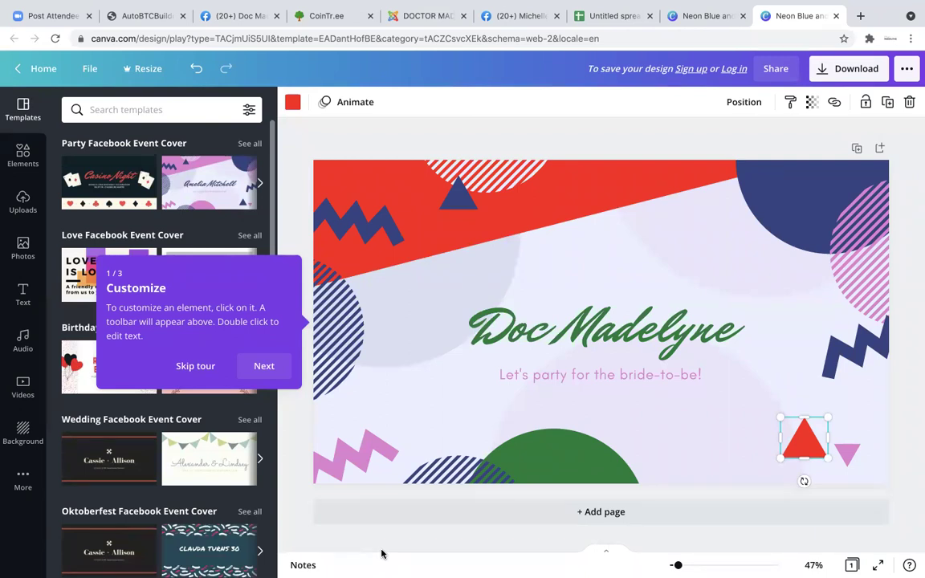
pyautogui.press('Escape')
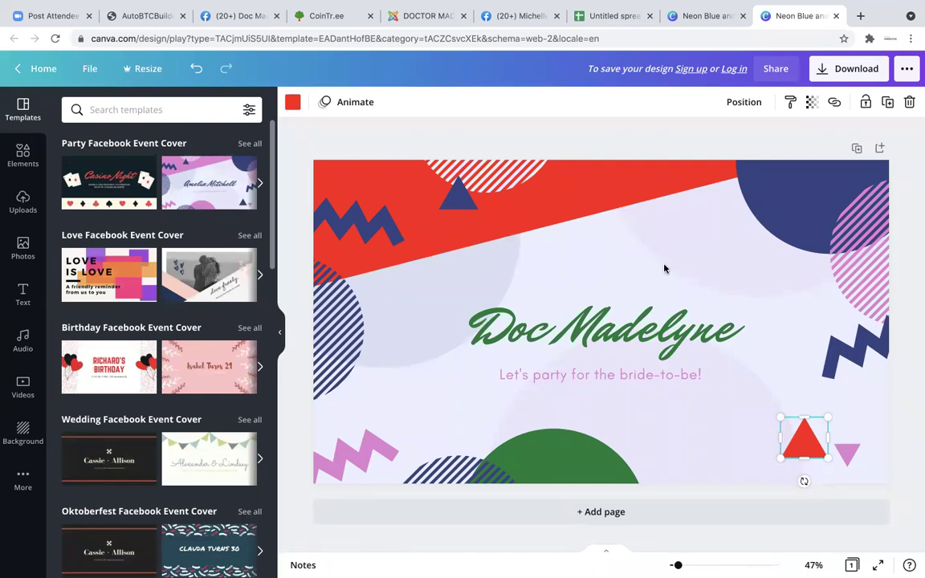
# Step: Switch to Facebook, return from the member's profile to the keto diet group, and search Facebook for "nurse group"
pyautogui.click(598, 22)
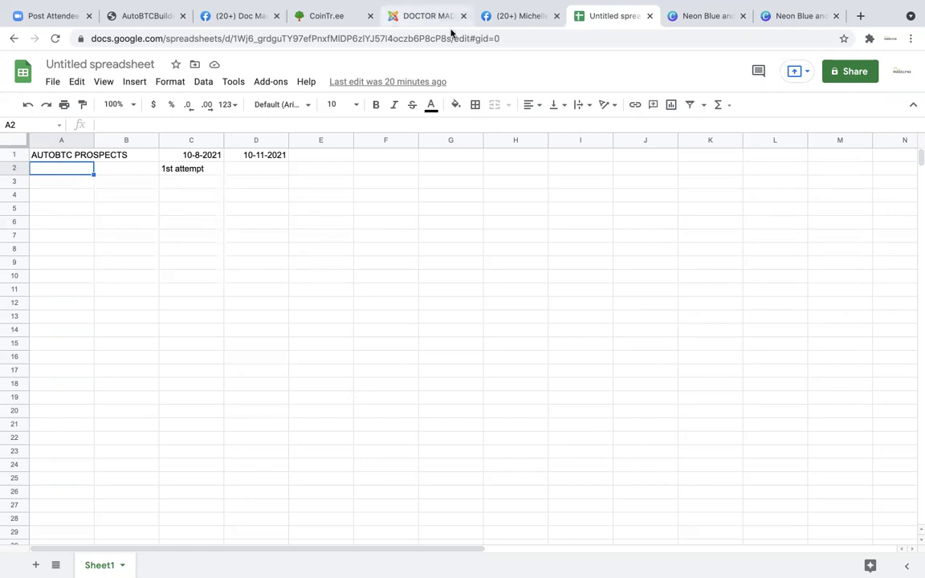
pyautogui.click(509, 16)
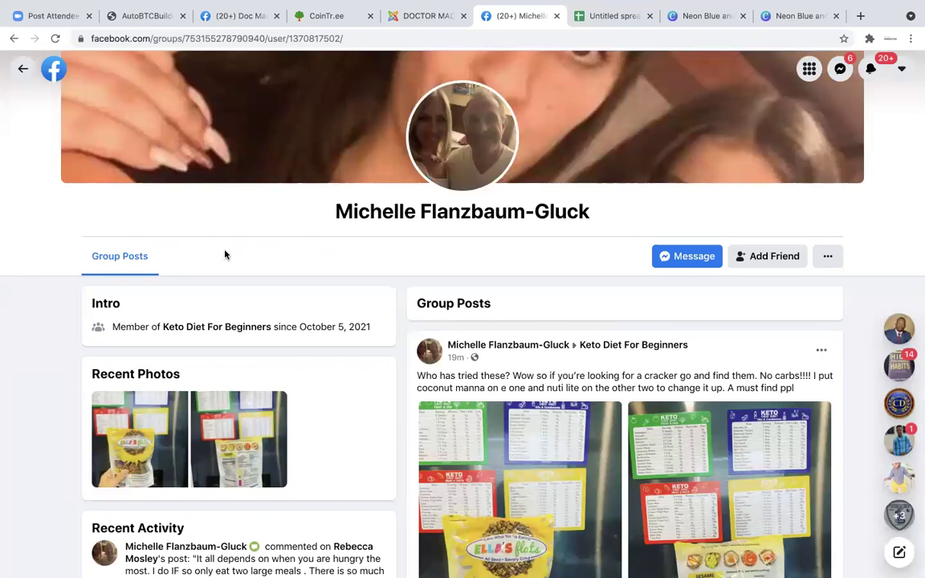
pyautogui.scroll(3, 233, 221)
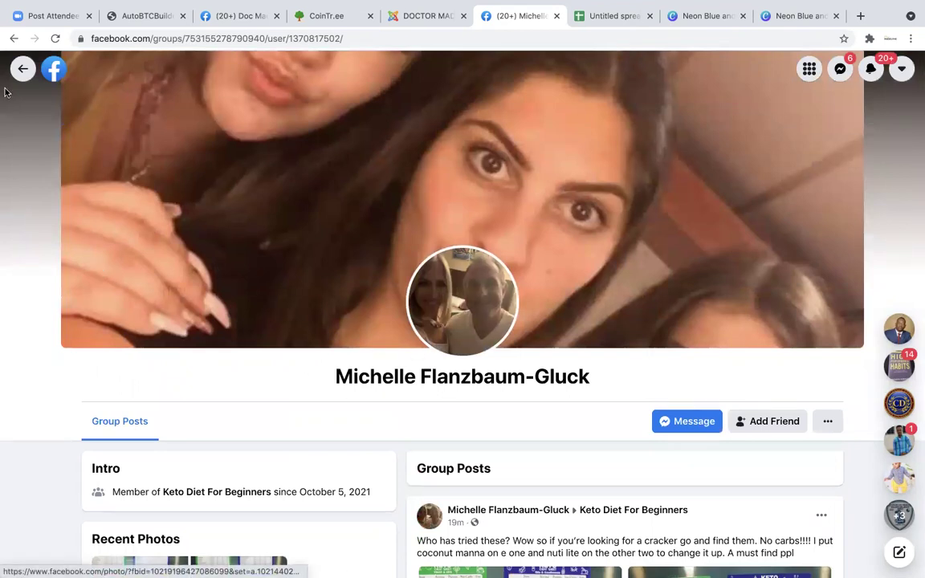
pyautogui.click(22, 70)
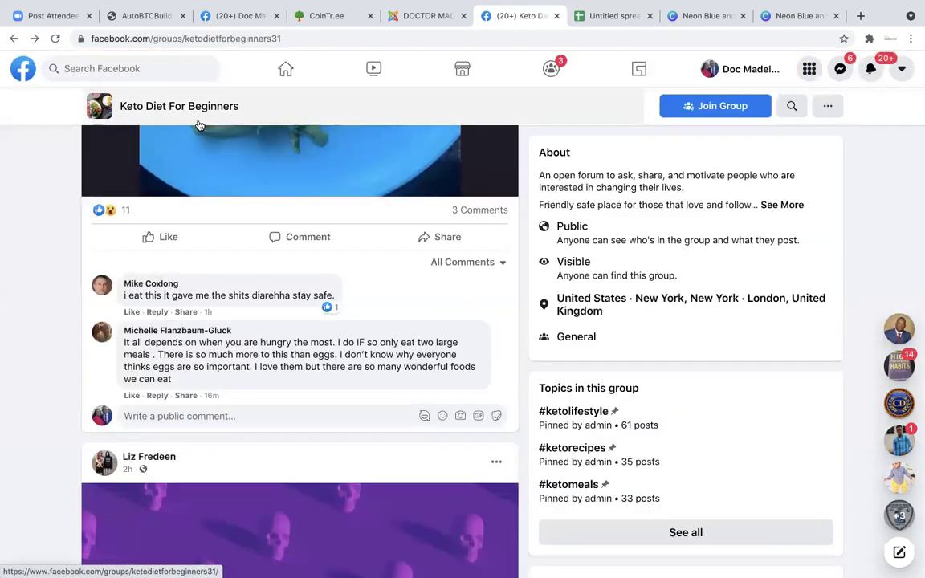
pyautogui.click(153, 69)
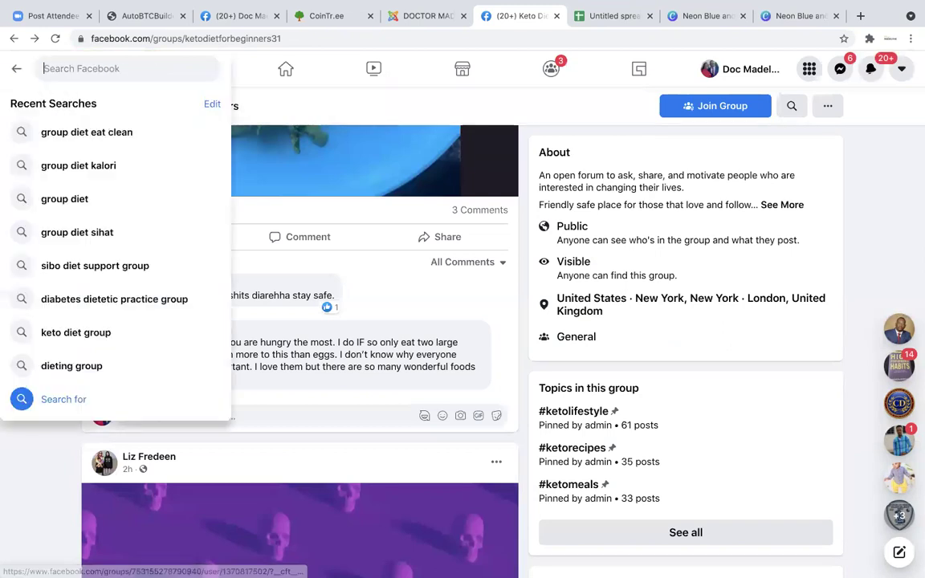
pyautogui.write('nurse ')
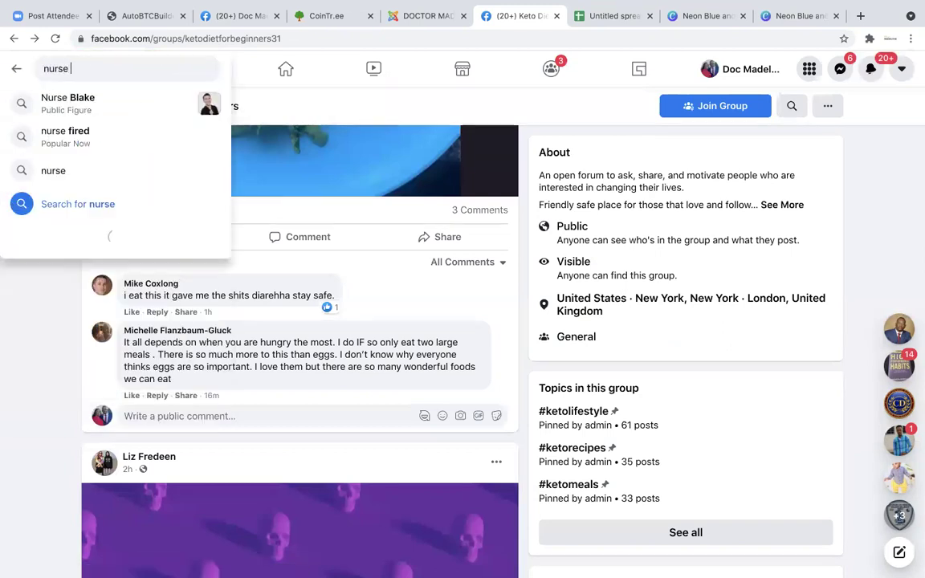
pyautogui.write('group')
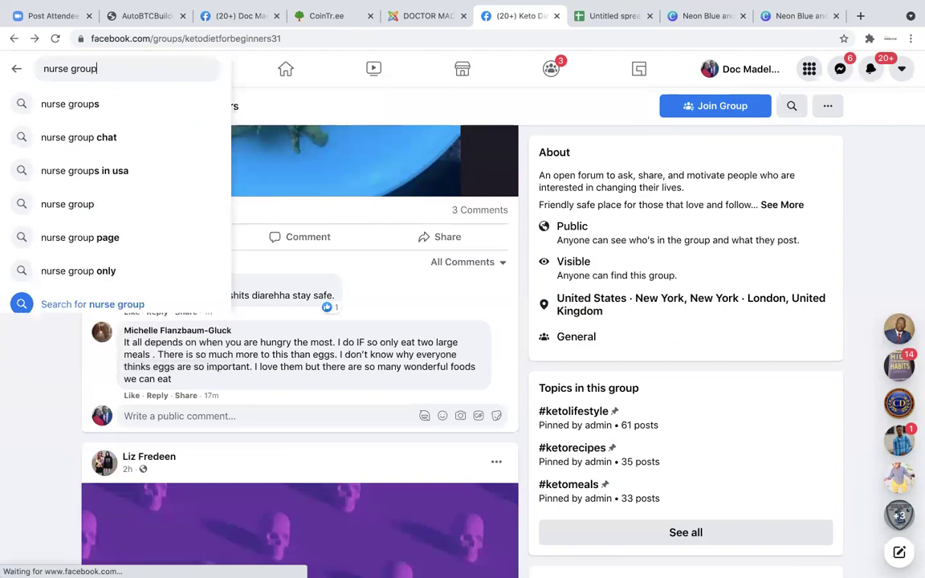
pyautogui.press('Return')
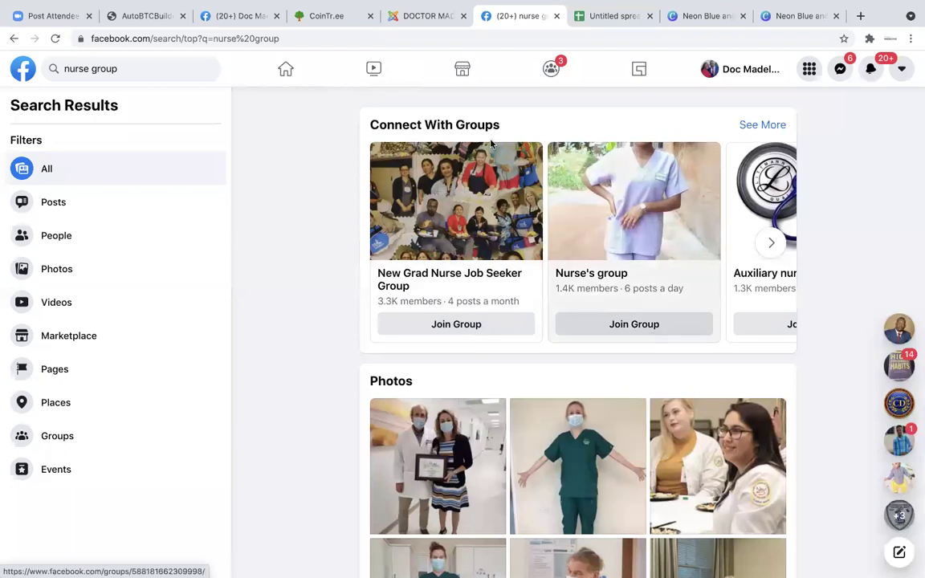
# Step: Show all groups matching the nurse search, and open The Nurse Practitioner Group to review its About and activity details
pyautogui.click(778, 126)
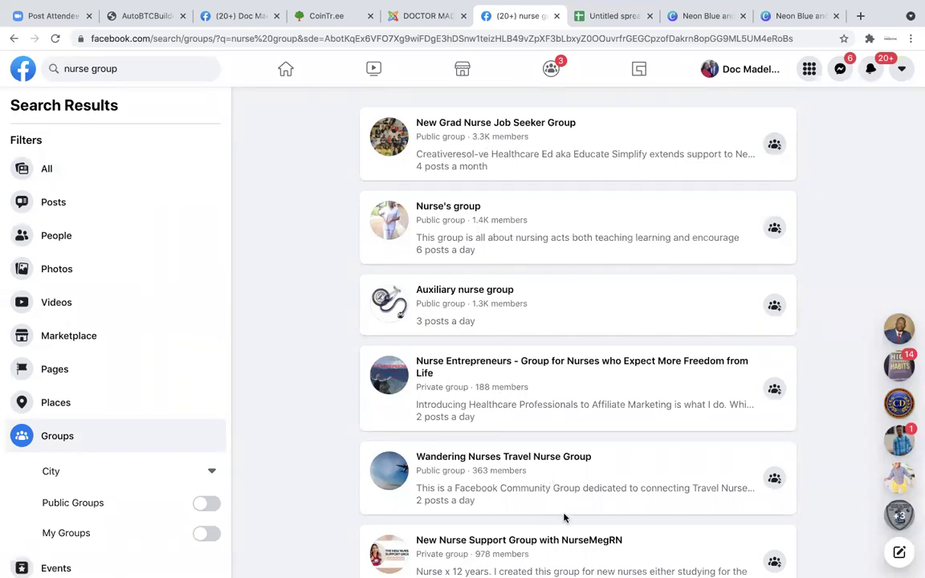
pyautogui.scroll(-4, 841, 283)
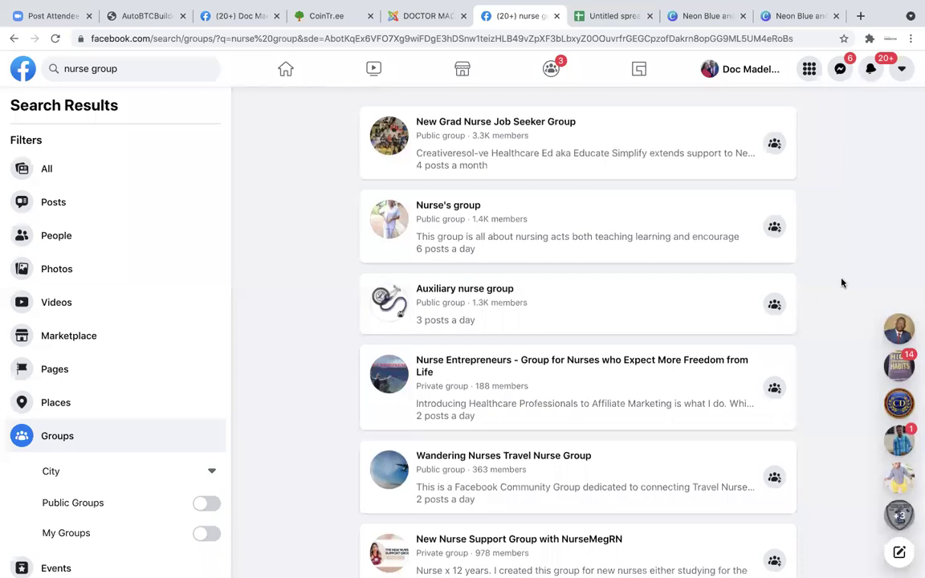
pyautogui.scroll(-3, 841, 282)
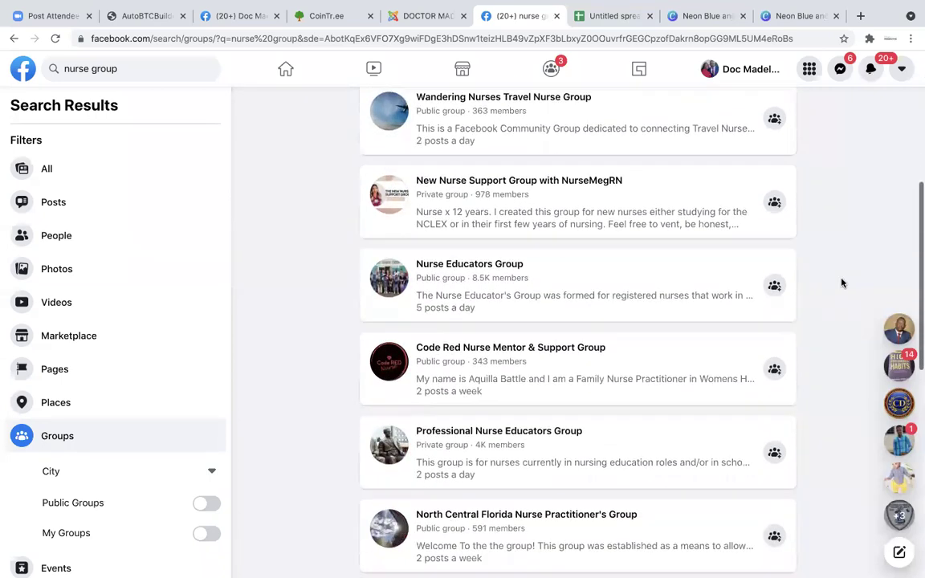
pyautogui.scroll(-2, 841, 283)
pyautogui.scroll(-3, 841, 283)
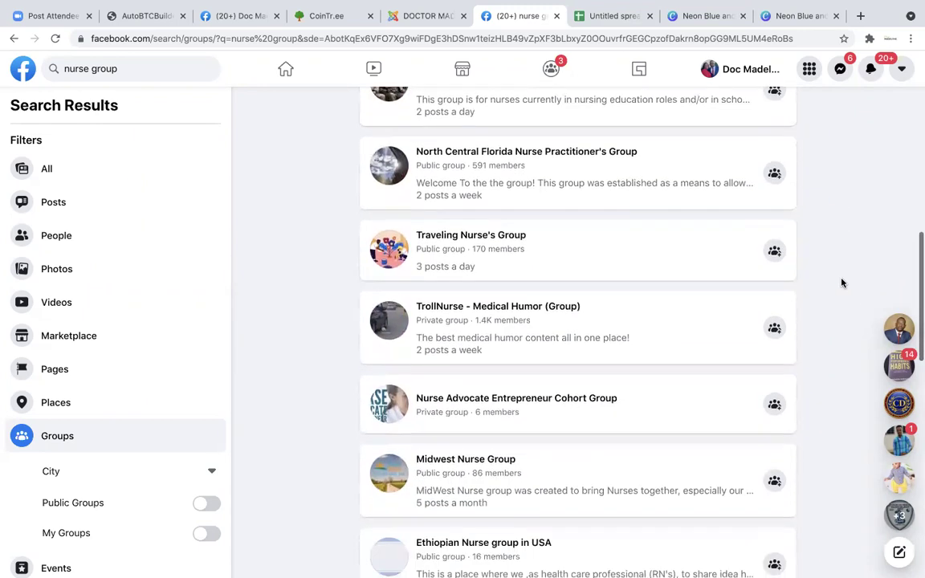
pyautogui.scroll(-1, 842, 282)
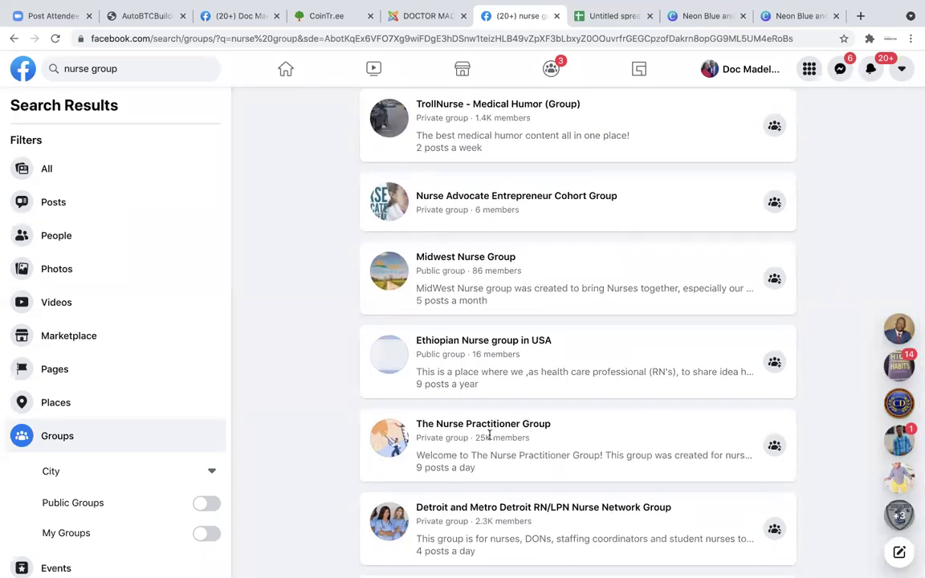
pyautogui.moveTo(551, 424); pyautogui.dragTo(486, 432)
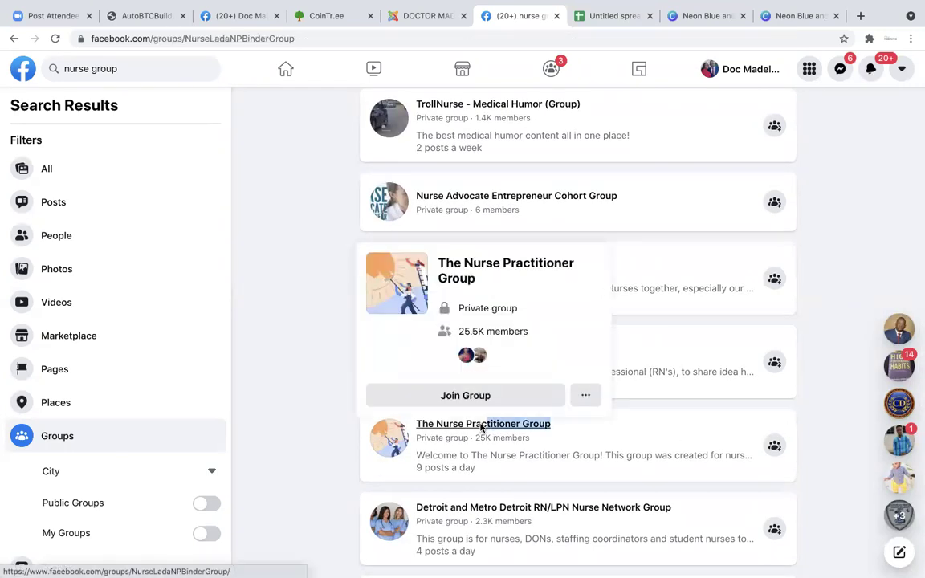
pyautogui.click(481, 427)
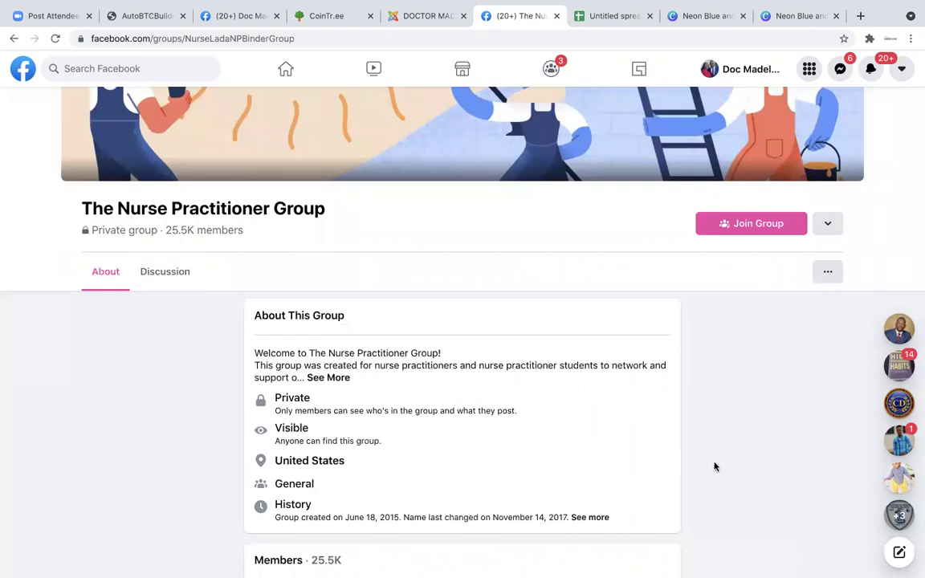
pyautogui.scroll(-3, 716, 464)
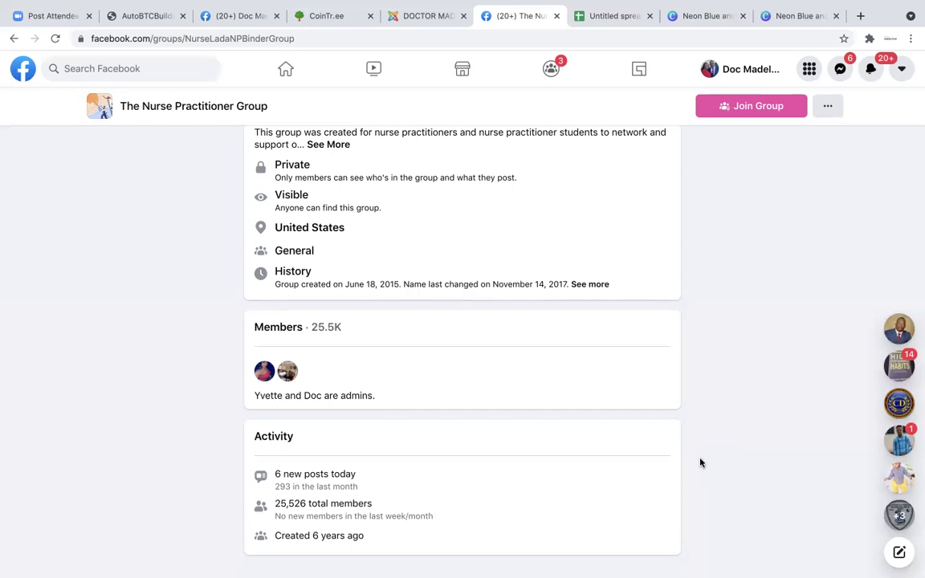
# Step: Go to your own Facebook profile, search for "lu", and open the Luxurious Living Community group
pyautogui.click(743, 70)
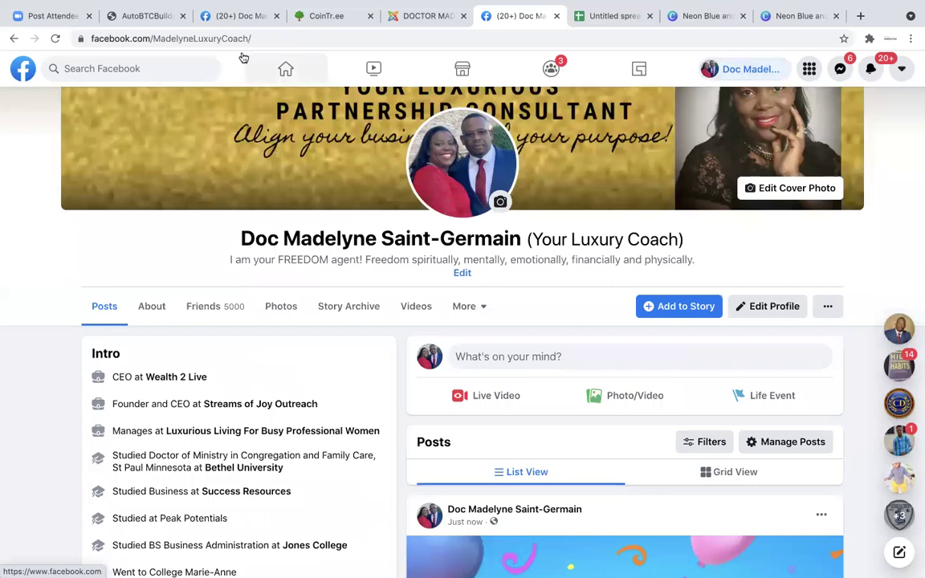
pyautogui.click(153, 61)
pyautogui.write('lu')
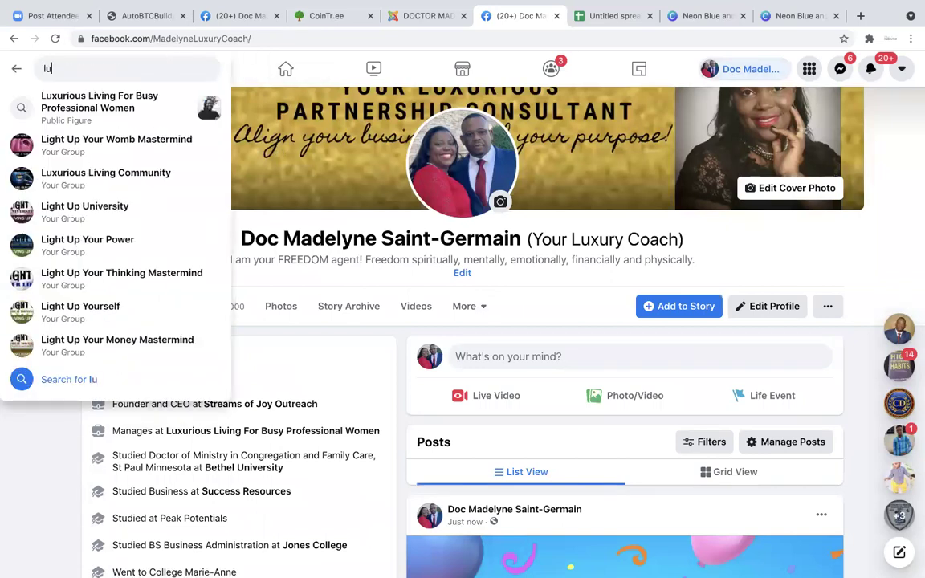
pyautogui.click(106, 144)
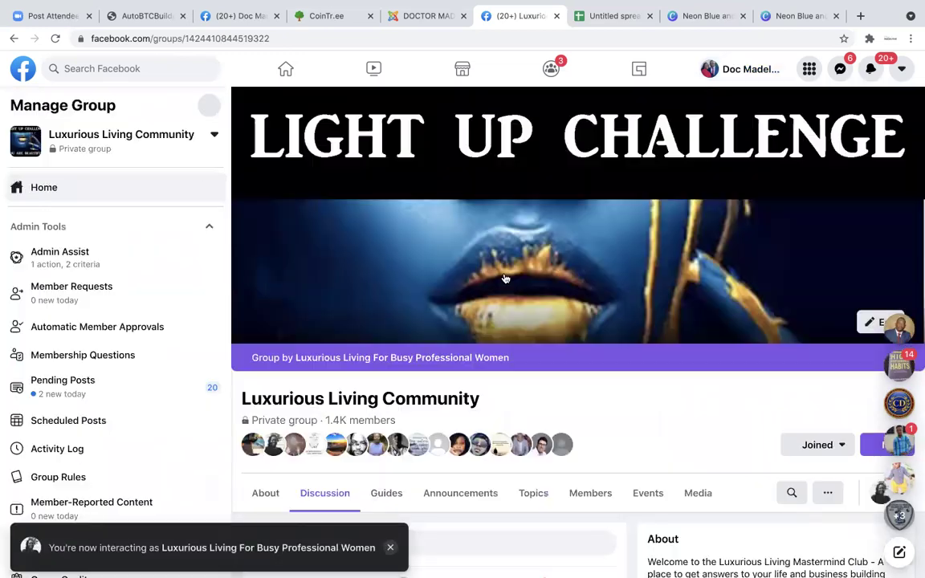
# Step: Open the Luxurious Living Community's guides to examine the AutoBTC guide, and close the chat window covering the page
pyautogui.scroll(-3, 505, 279)
pyautogui.moveTo(287, 37); pyautogui.dragTo(81, 44)
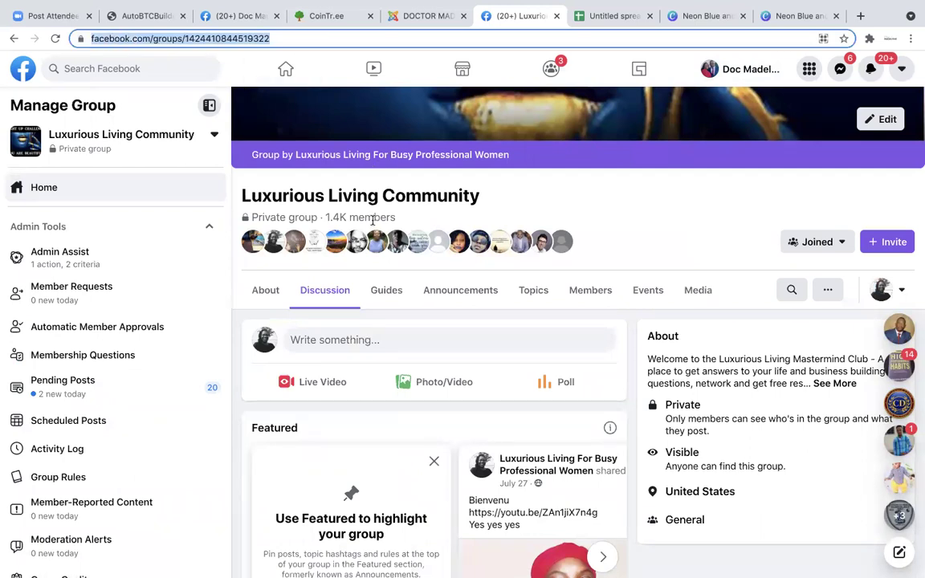
pyautogui.click(392, 294)
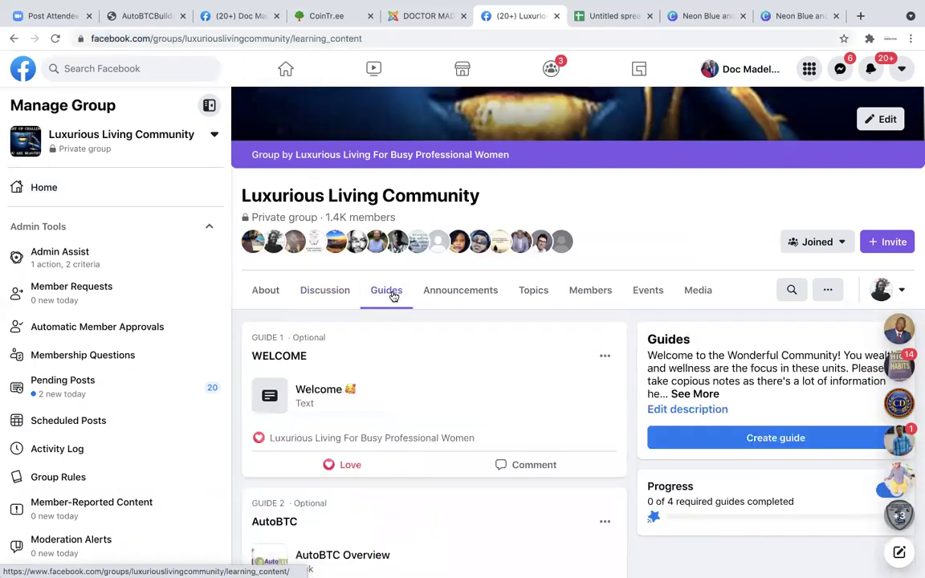
pyautogui.scroll(-3, 440, 351)
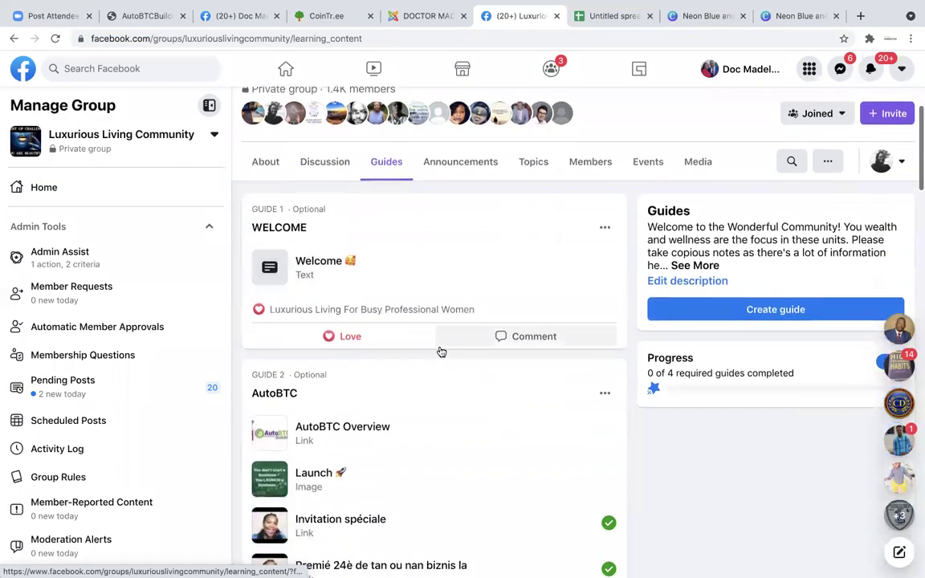
pyautogui.scroll(-1, 441, 352)
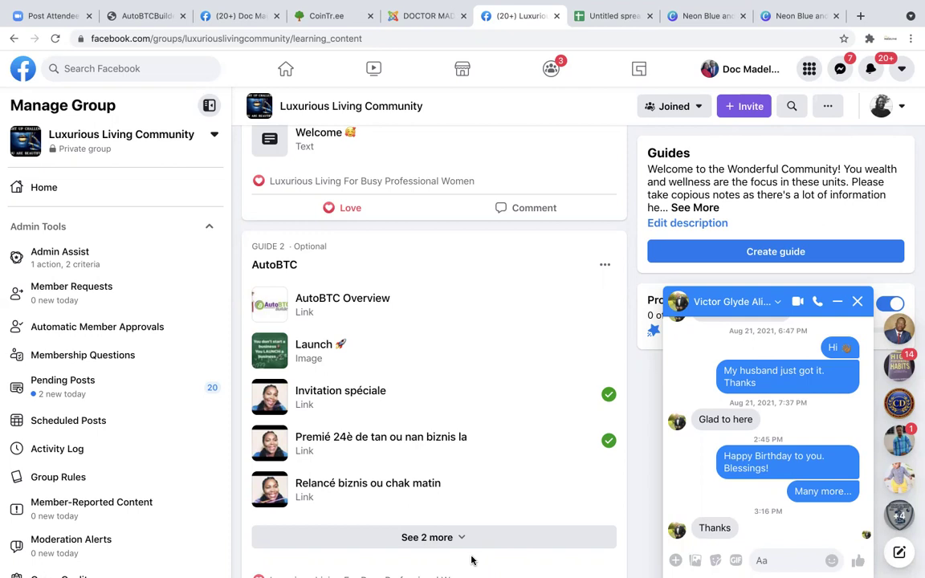
pyautogui.click(858, 302)
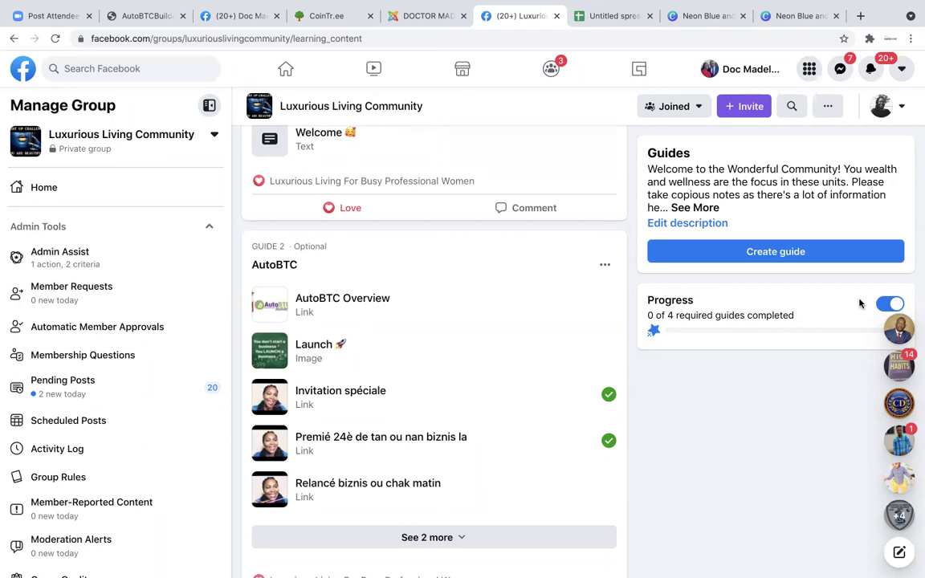
# Step: Switch to the AutoBTC Builder website and open its member login page
pyautogui.click(128, 15)
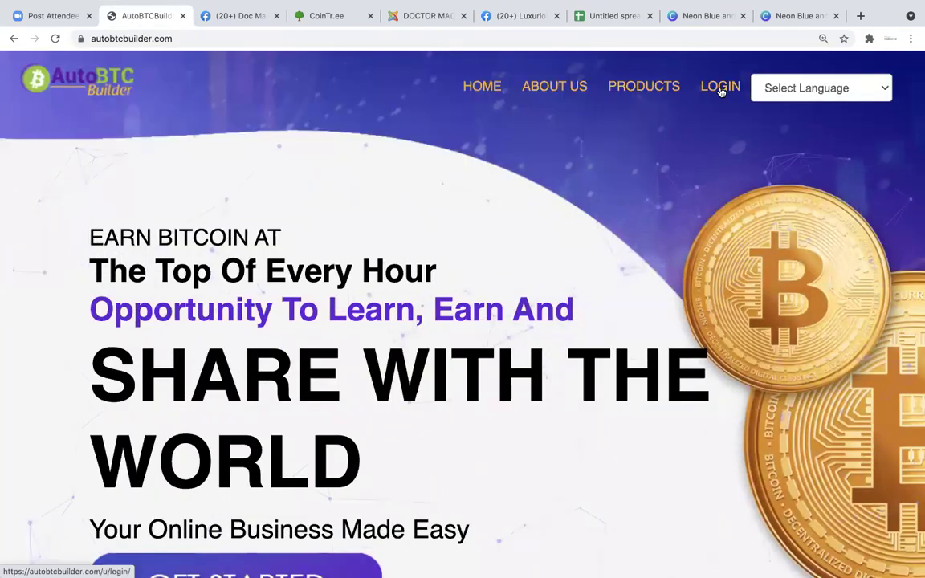
pyautogui.click(720, 88)
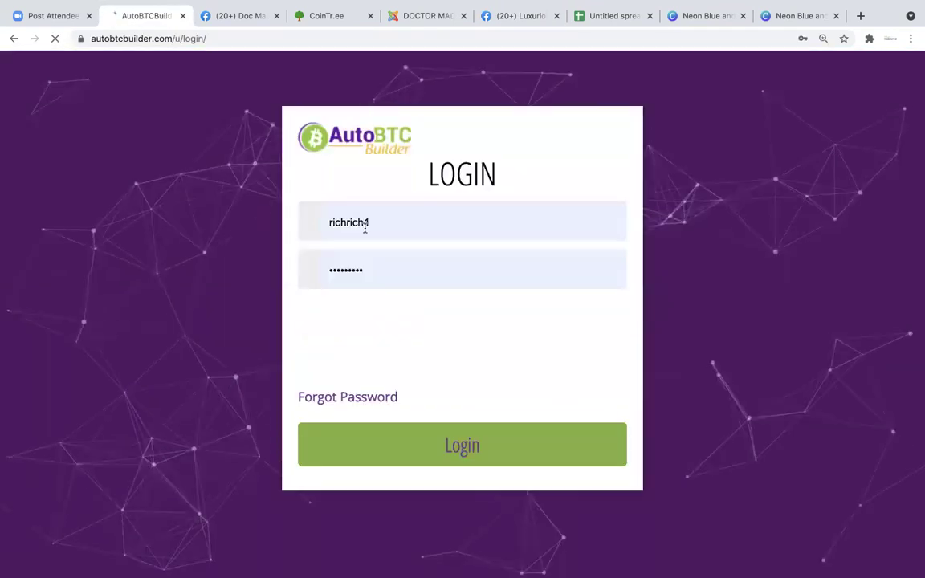
# Step: Try to log in with a different saved account, filling in its stored username and password
pyautogui.click(386, 221)
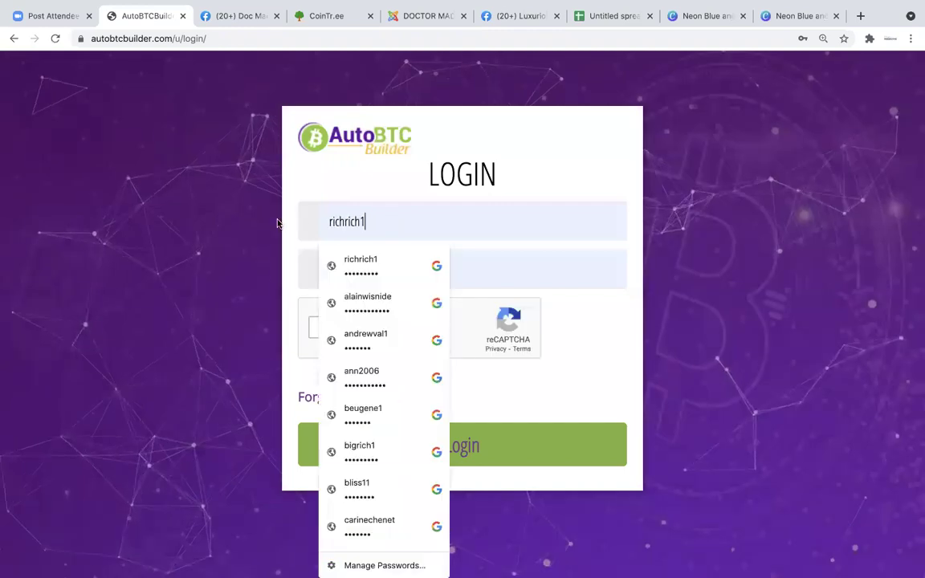
pyautogui.click(347, 305)
pyautogui.click(404, 458)
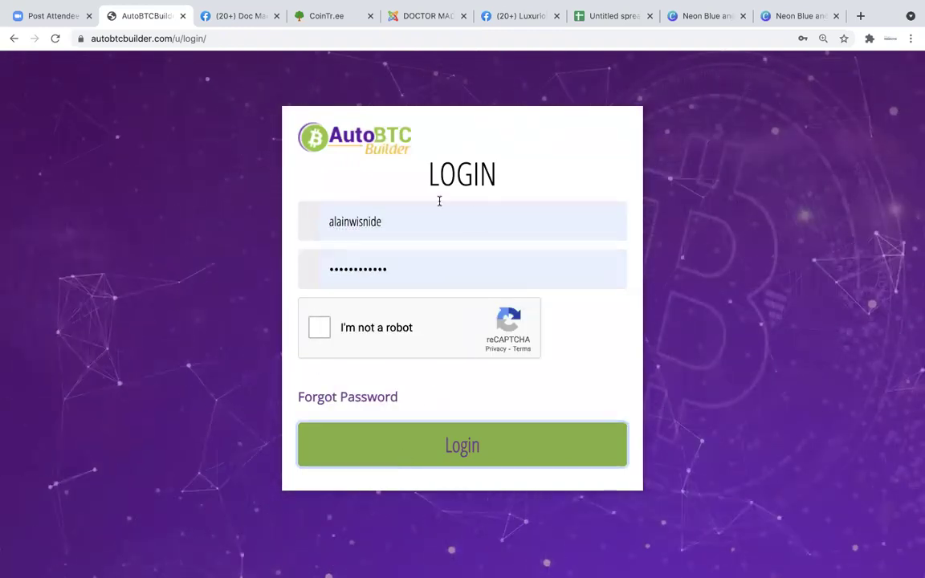
# Step: Log in with the saved username and password of an account starting with "u", and agree to the member guidelines to enter the dashboard
pyautogui.click(382, 211)
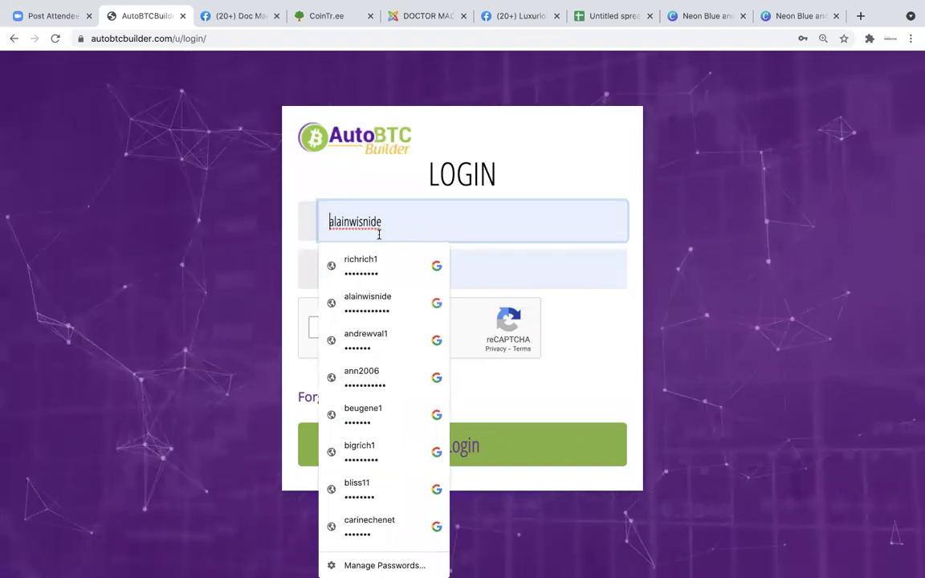
pyautogui.moveTo(390, 224); pyautogui.dragTo(293, 227)
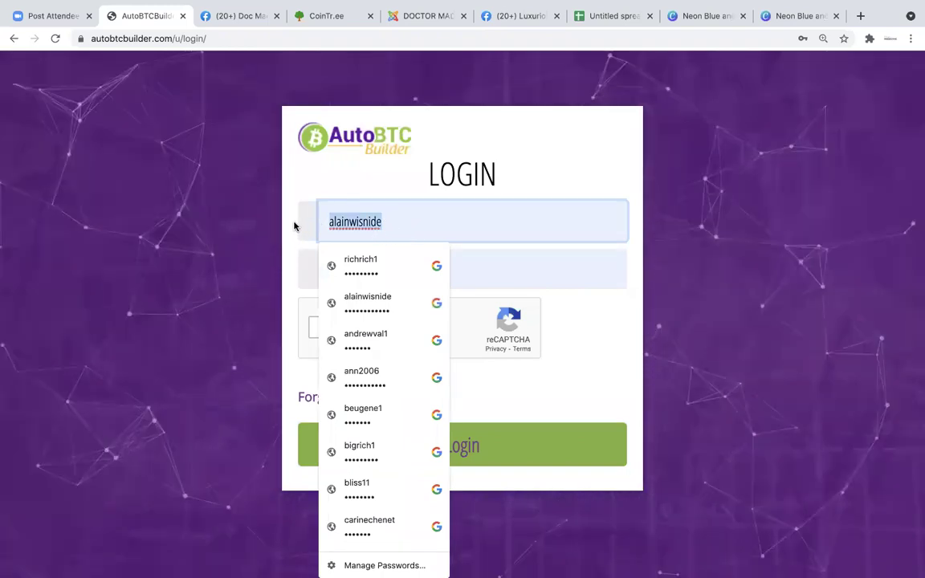
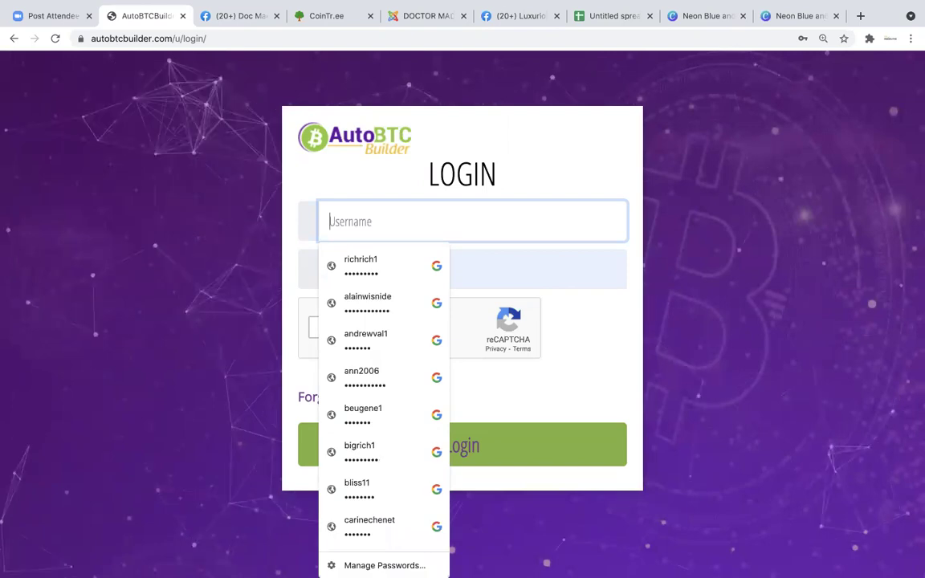
pyautogui.write('u')
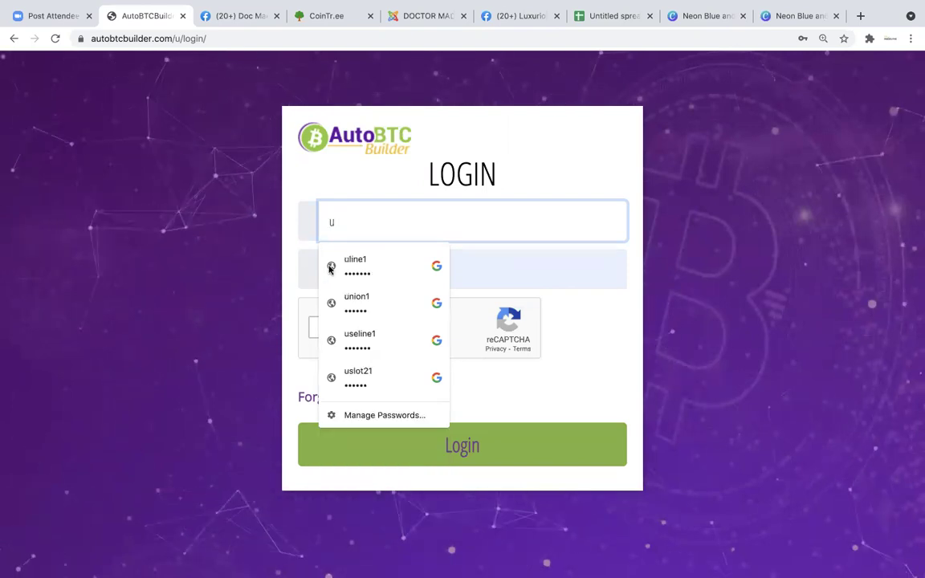
pyautogui.click(355, 333)
pyautogui.click(366, 448)
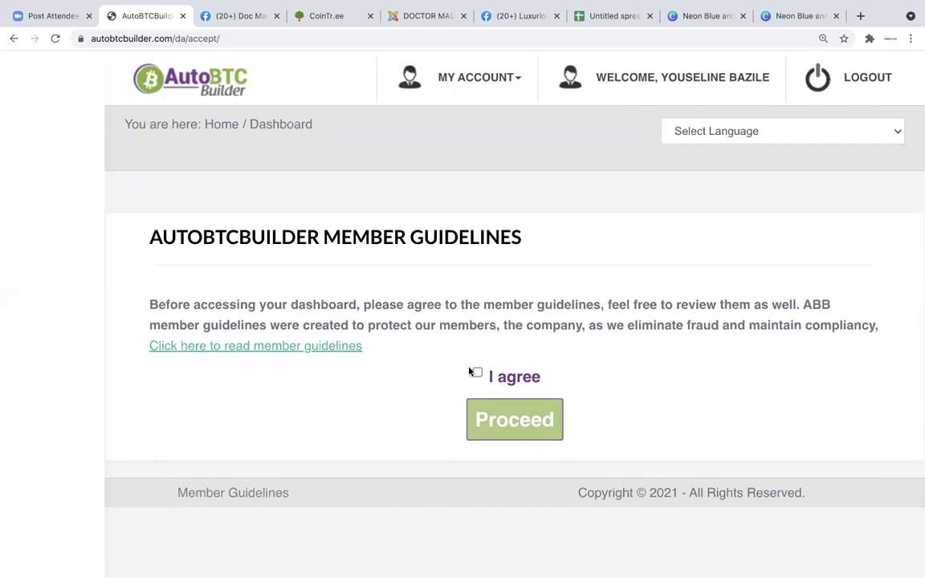
pyautogui.click(477, 373)
pyautogui.click(493, 416)
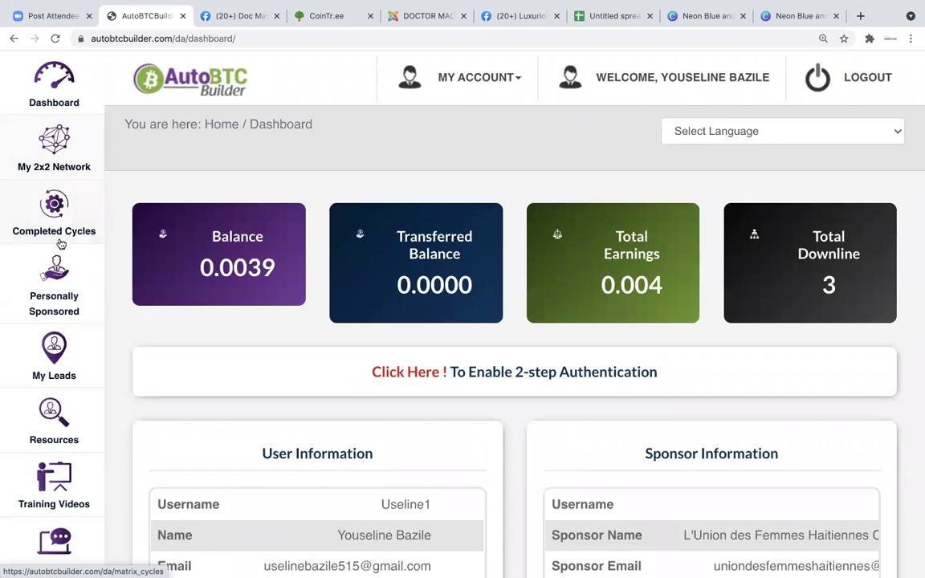
# Step: Review the member's dashboard information and highlight the English sales page link
pyautogui.scroll(-1, 562, 349)
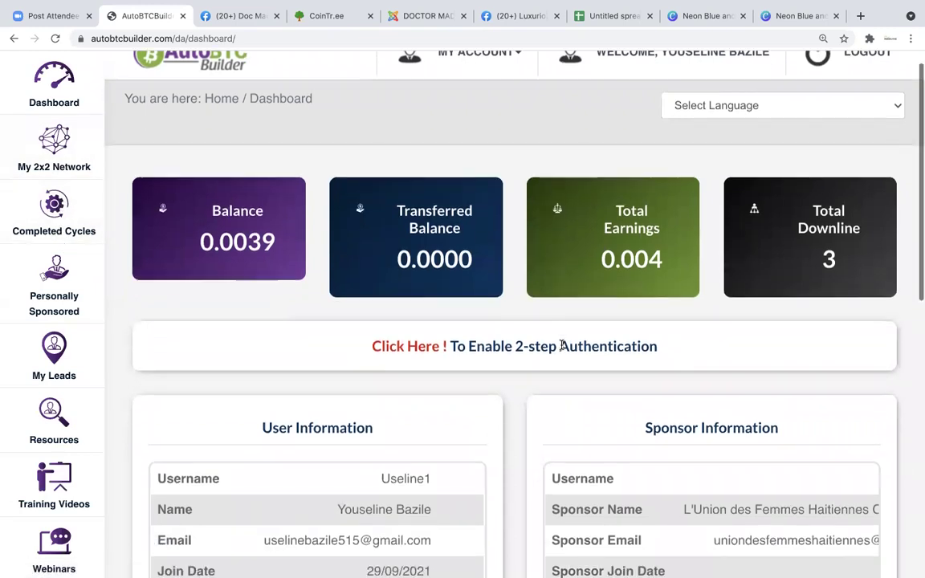
pyautogui.scroll(-5, 561, 346)
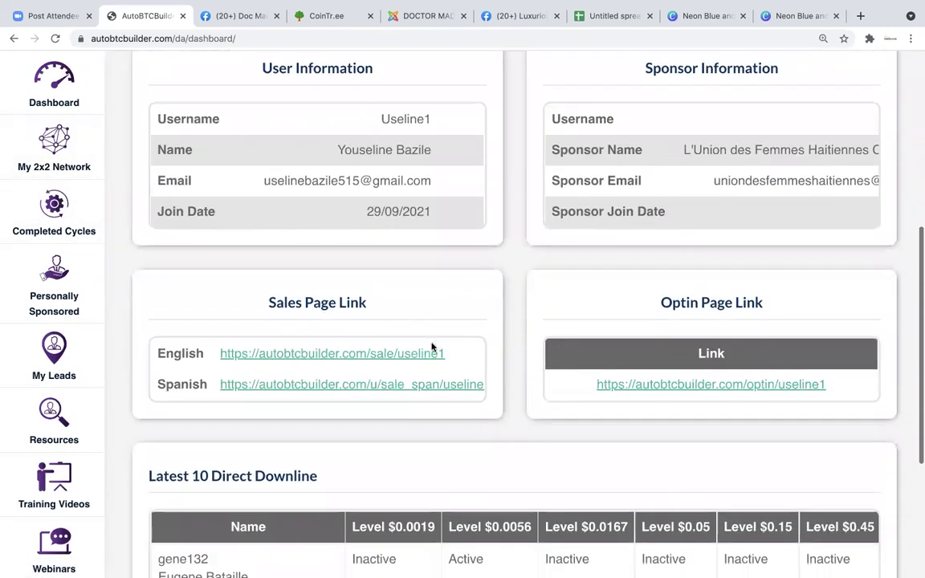
pyautogui.moveTo(446, 354); pyautogui.dragTo(217, 345)
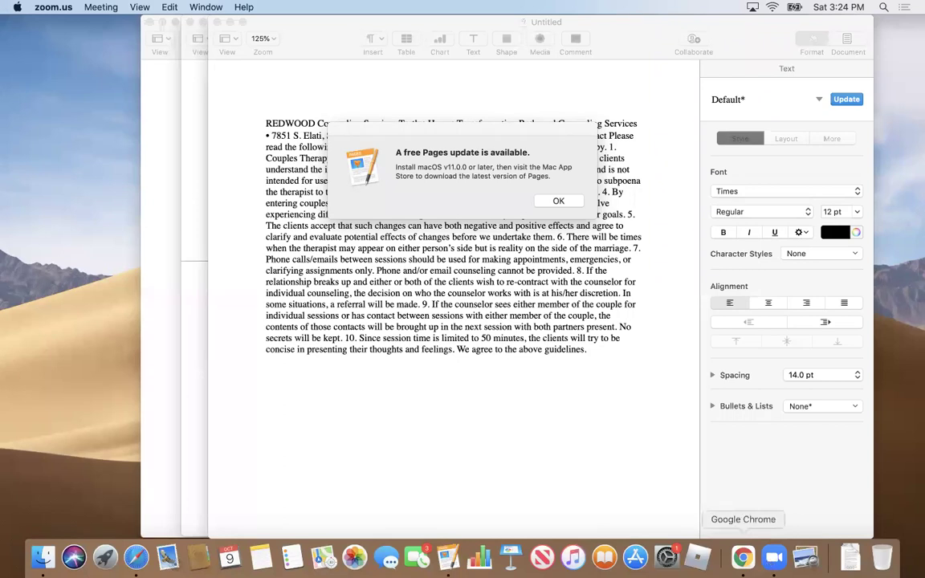
# Step: Switch to Google Chrome to show the YouTube channel's home page
pyautogui.click(743, 556)
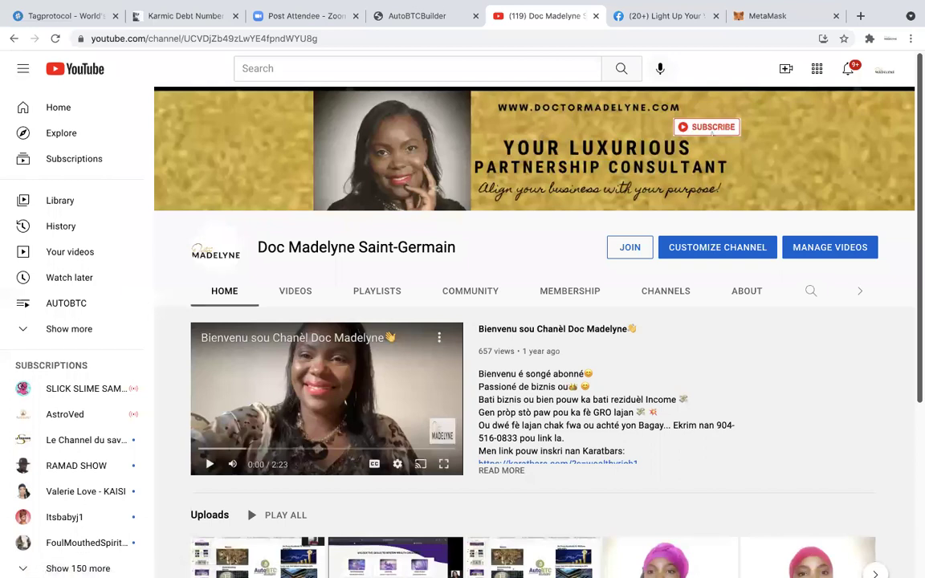
pyautogui.moveTo(387, 556)
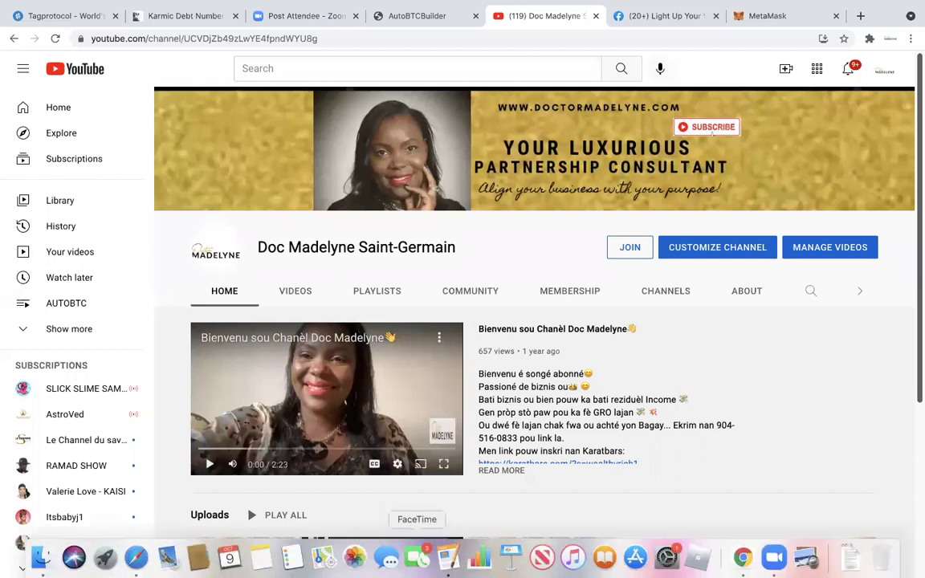